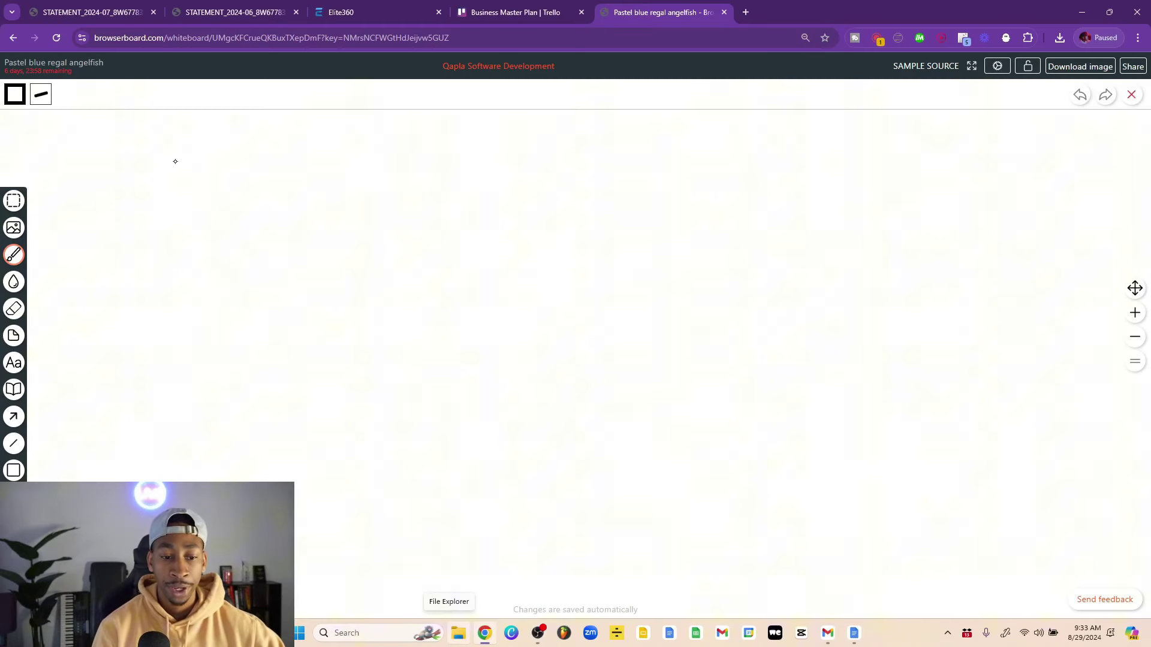
# Handwrite '1st' as a heading and circle it
pyautogui.moveTo(161, 124); pyautogui.dragTo(167, 155)
pyautogui.moveTo(195, 118)
pyautogui.mouseDown()
pyautogui.moveTo(194, 155)
pyautogui.moveTo(215, 137)
pyautogui.mouseUp()
pyautogui.moveTo(137, 175)
pyautogui.mouseDown()
pyautogui.moveTo(229, 131)
pyautogui.moveTo(153, 173)
pyautogui.mouseUp()
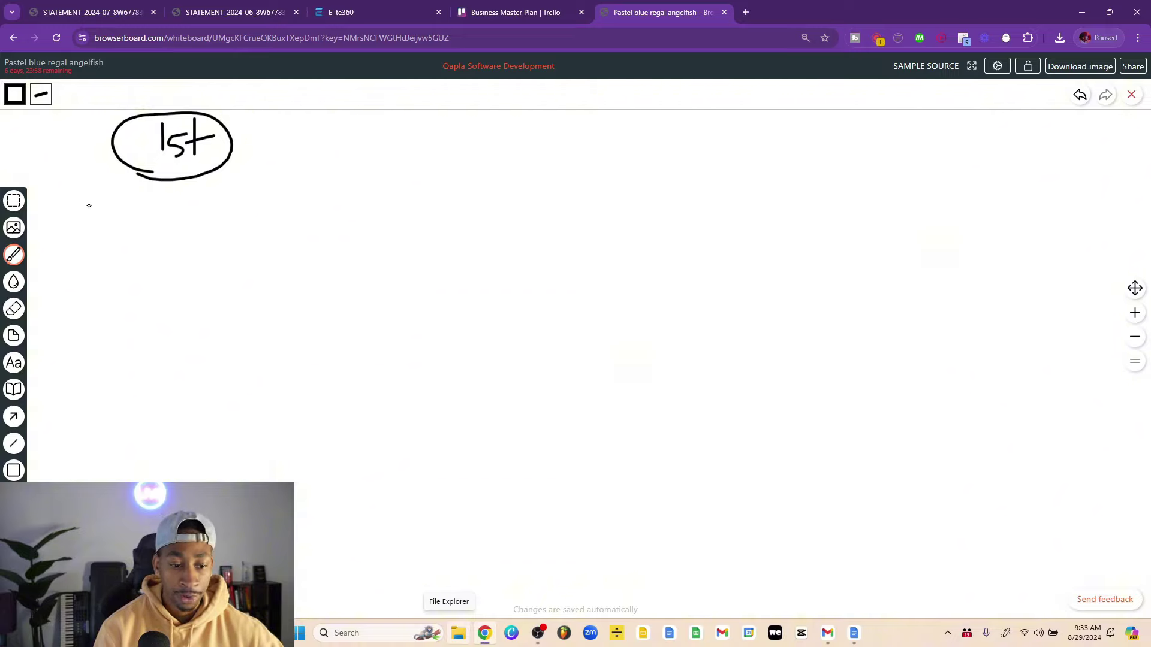
# List -$1,200, -$10k and -$460 beneath the heading
pyautogui.moveTo(76, 207); pyautogui.dragTo(93, 202)
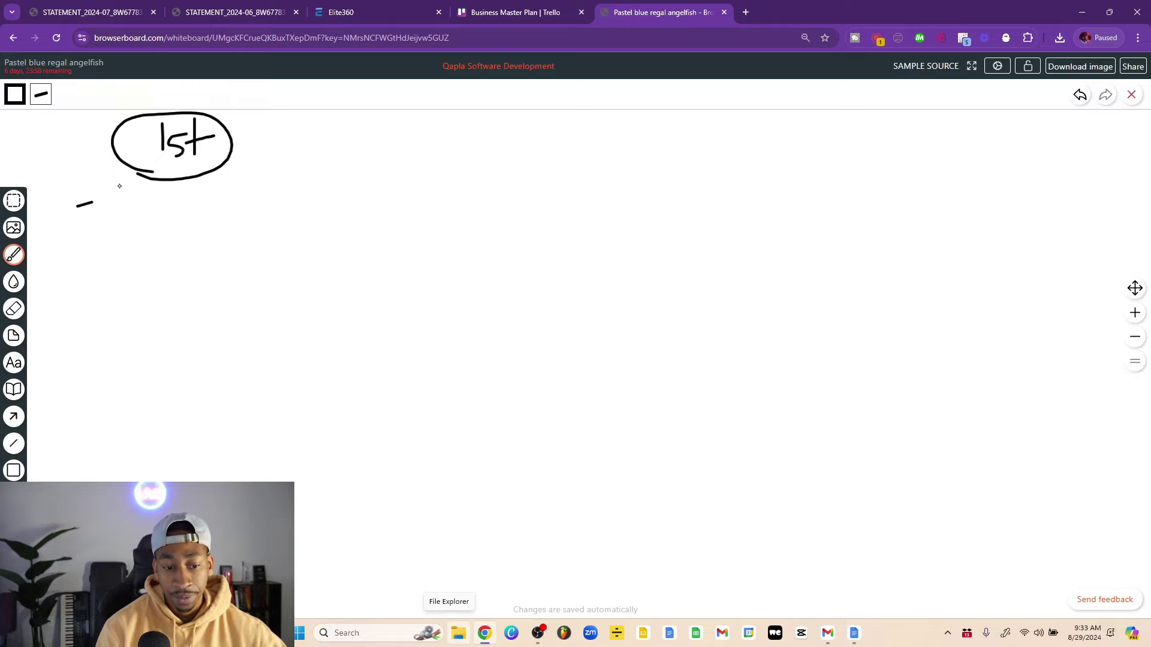
pyautogui.moveTo(129, 190); pyautogui.dragTo(110, 219)
pyautogui.moveTo(119, 187)
pyautogui.mouseDown()
pyautogui.moveTo(119, 226)
pyautogui.moveTo(182, 231)
pyautogui.moveTo(191, 205)
pyautogui.moveTo(212, 206)
pyautogui.moveTo(140, 236)
pyautogui.mouseUp()
pyautogui.click(151, 221)
pyautogui.click(146, 230)
pyautogui.moveTo(78, 274)
pyautogui.mouseDown()
pyautogui.moveTo(99, 272)
pyautogui.moveTo(118, 289)
pyautogui.moveTo(151, 262)
pyautogui.moveTo(168, 289)
pyautogui.moveTo(185, 291)
pyautogui.mouseUp()
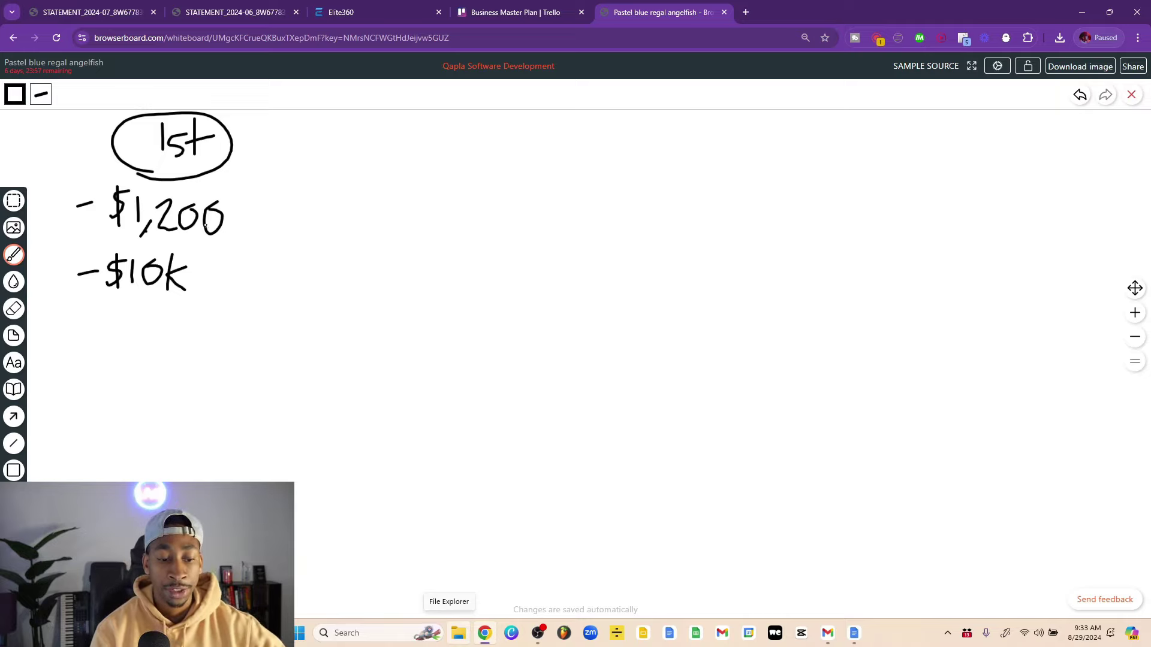
pyautogui.moveTo(79, 330)
pyautogui.mouseDown()
pyautogui.moveTo(145, 338)
pyautogui.moveTo(141, 353)
pyautogui.moveTo(179, 331)
pyautogui.mouseUp()
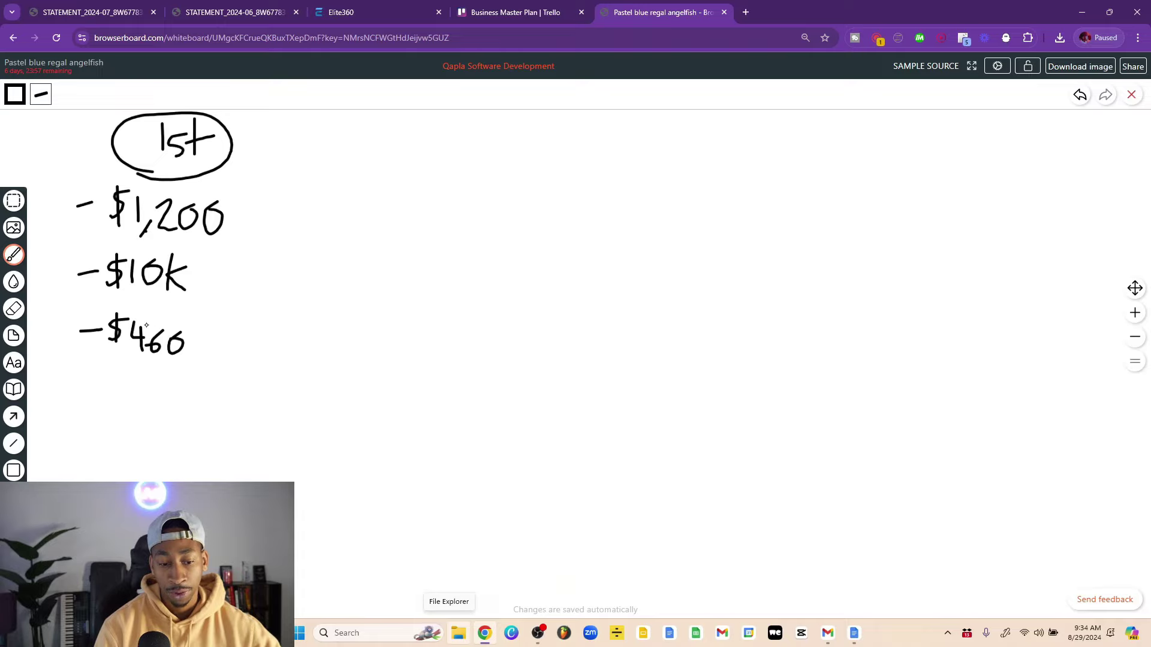
pyautogui.moveTo(116, 366); pyautogui.dragTo(187, 365)
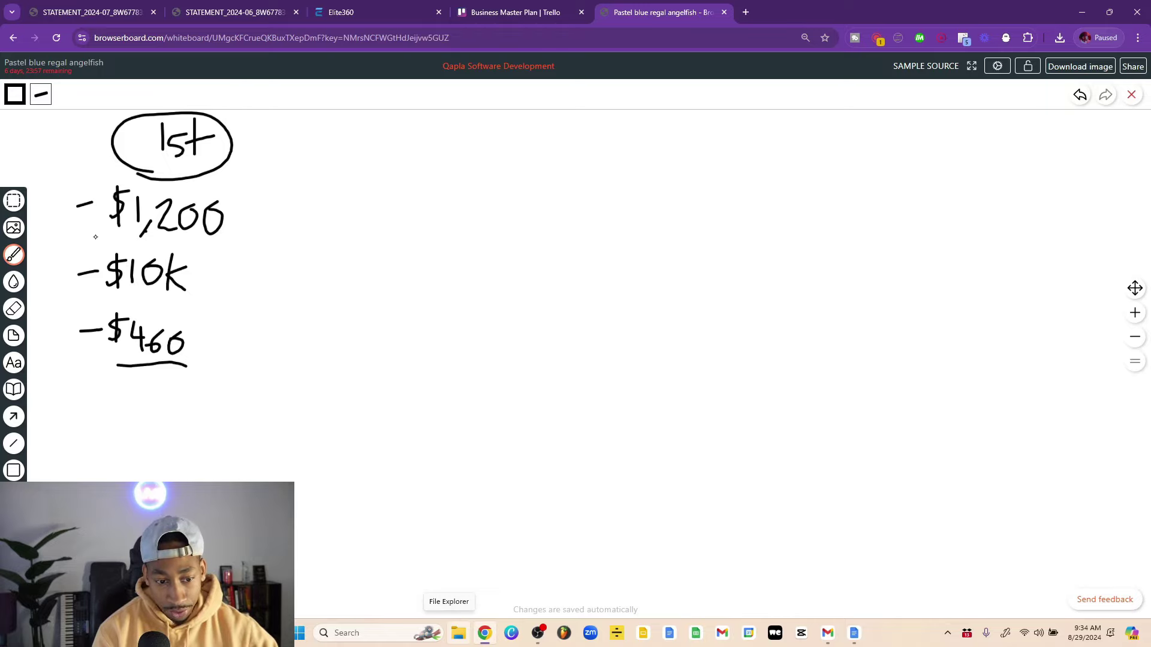
# Rule a line under each amount and number the rows 1, 2 and 3
pyautogui.moveTo(70, 238); pyautogui.dragTo(238, 244)
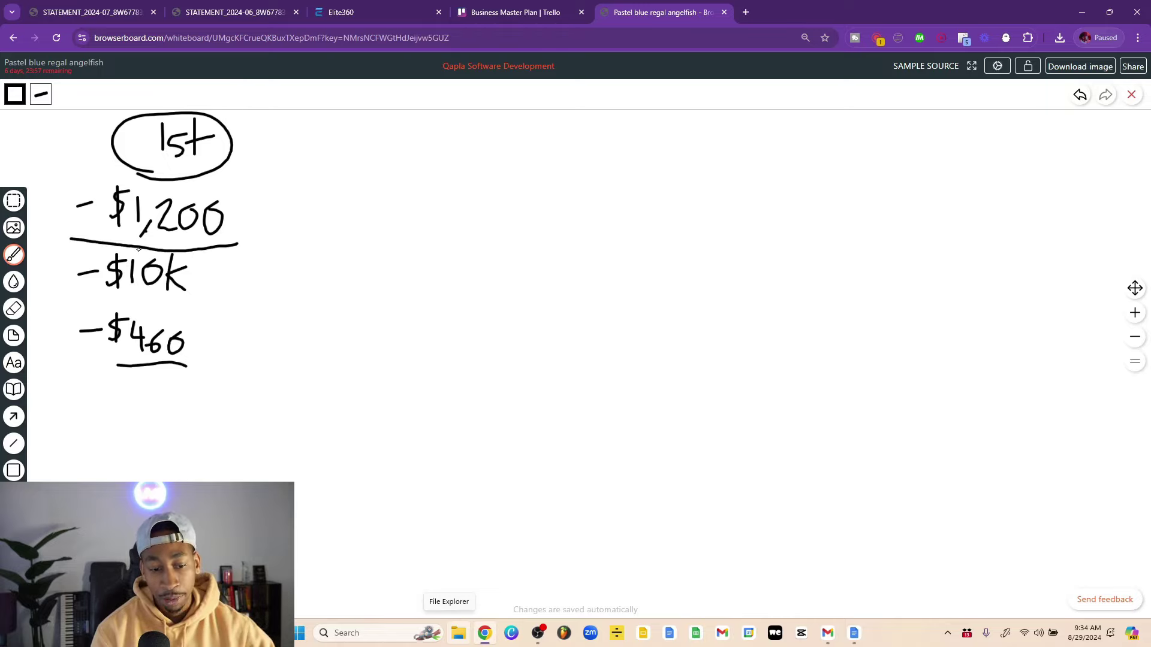
pyautogui.moveTo(59, 303); pyautogui.dragTo(198, 307)
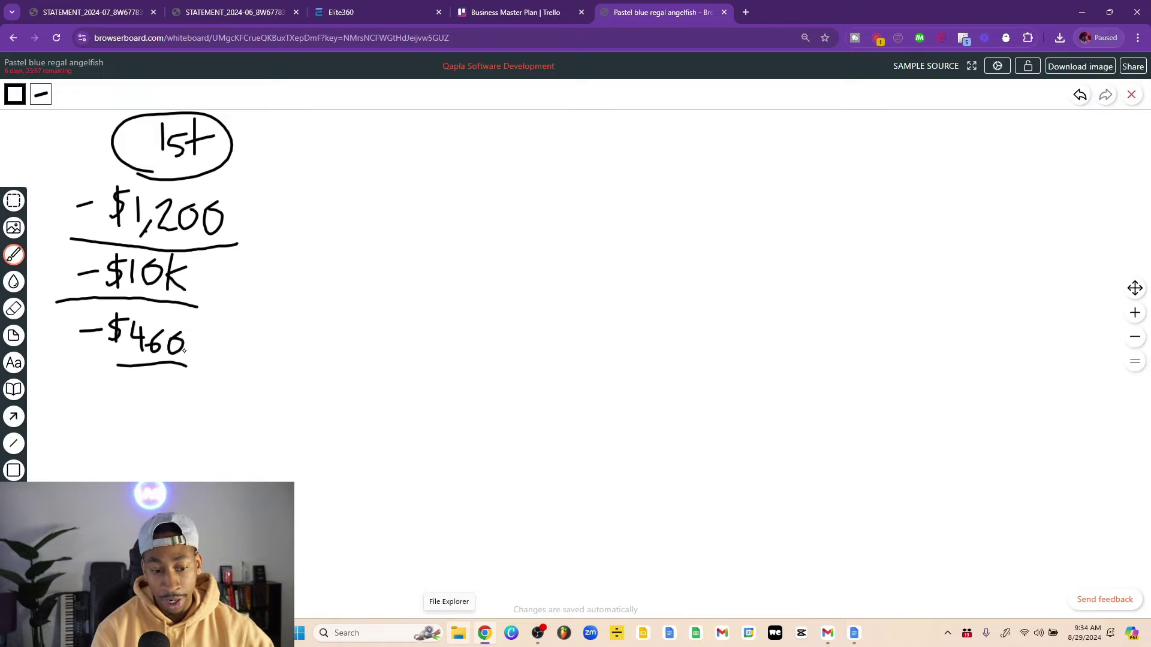
pyautogui.moveTo(69, 368); pyautogui.dragTo(184, 367)
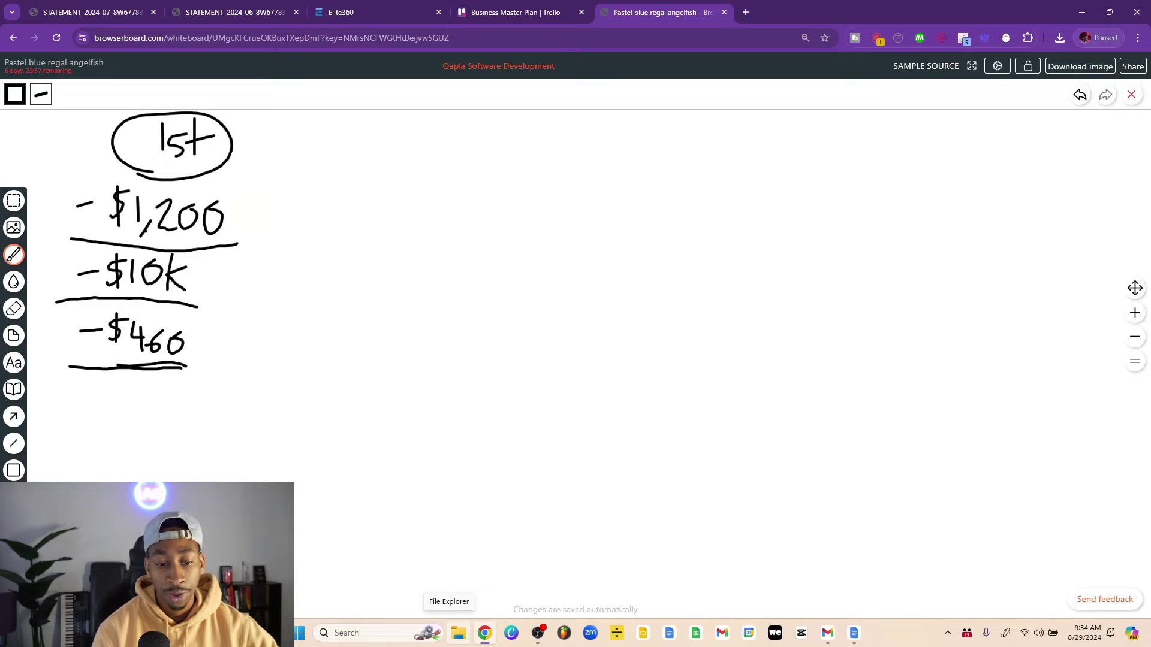
pyautogui.moveTo(260, 210); pyautogui.dragTo(259, 228)
pyautogui.moveTo(243, 277)
pyautogui.mouseDown()
pyautogui.moveTo(263, 302)
pyautogui.moveTo(241, 361)
pyautogui.mouseUp()
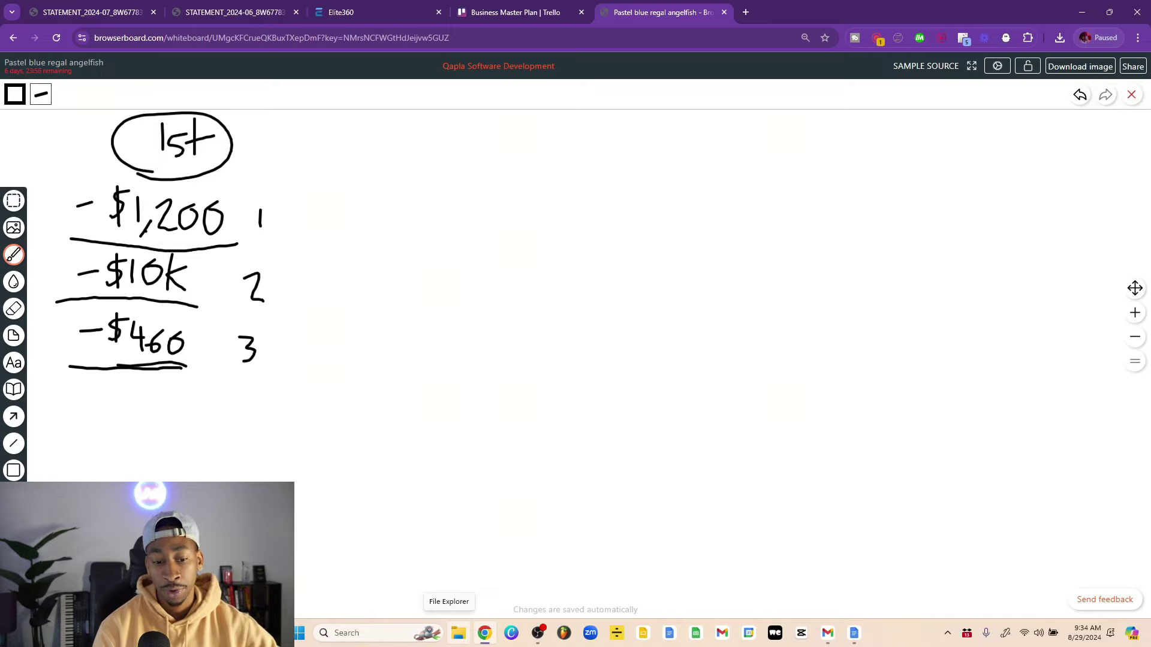
# Draw a left-pointing arrow beside each of the numbers 1, 2 and 3
pyautogui.moveTo(339, 210)
pyautogui.mouseDown()
pyautogui.moveTo(284, 219)
pyautogui.moveTo(293, 204)
pyautogui.moveTo(281, 219)
pyautogui.mouseUp()
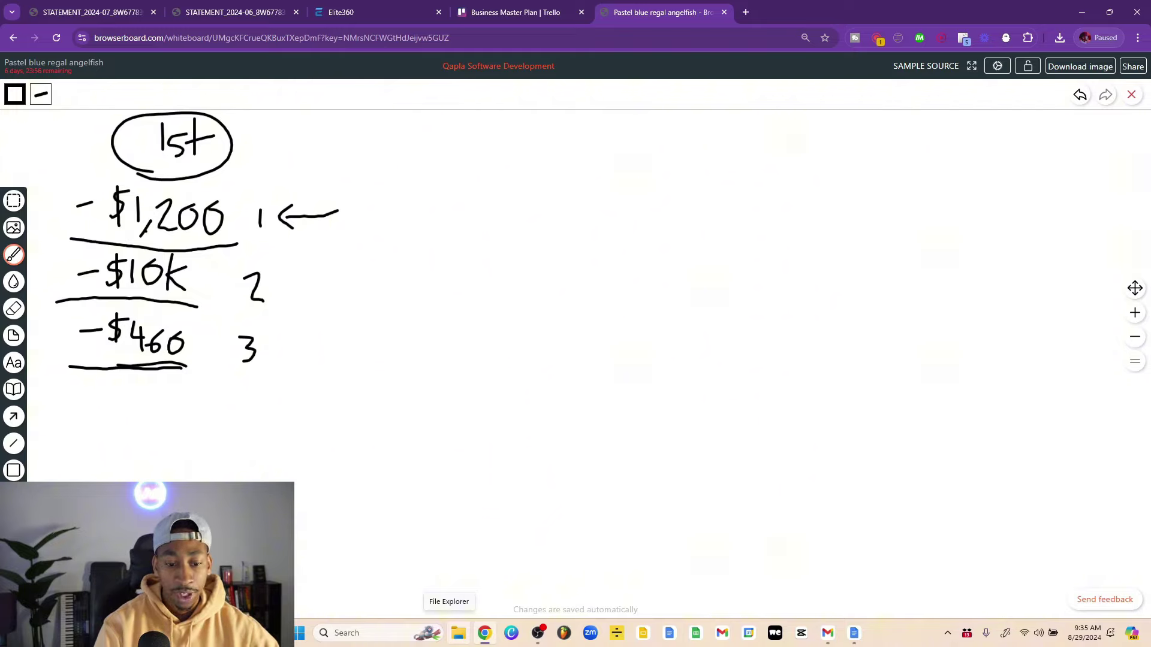
pyautogui.moveTo(333, 285)
pyautogui.mouseDown()
pyautogui.moveTo(287, 285)
pyautogui.moveTo(293, 303)
pyautogui.mouseUp()
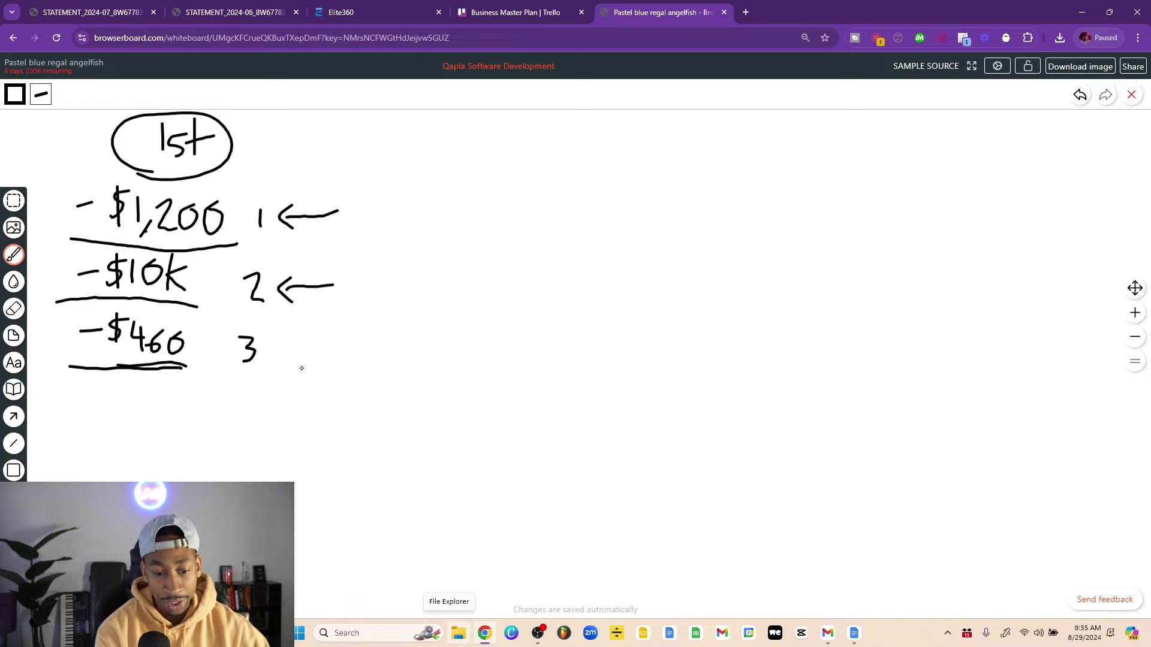
pyautogui.moveTo(334, 346)
pyautogui.mouseDown()
pyautogui.moveTo(265, 351)
pyautogui.moveTo(278, 362)
pyautogui.mouseUp()
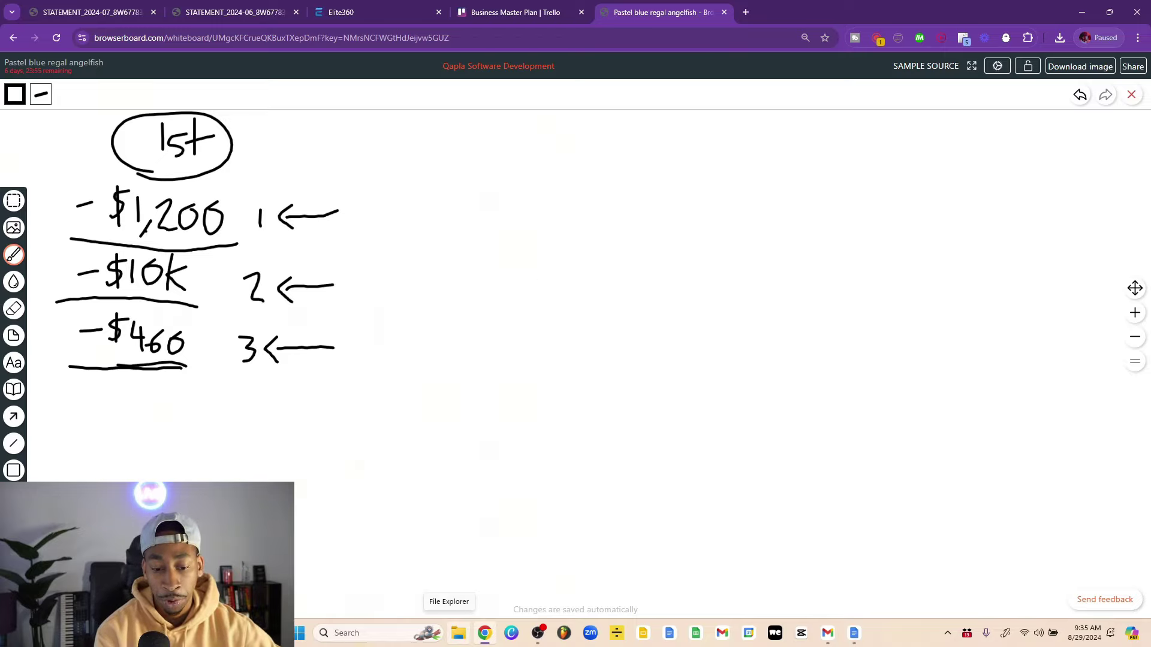
# Sketch a play-button box, TT, a camera box and an X beside item 3, underlined
pyautogui.moveTo(347, 327)
pyautogui.mouseDown()
pyautogui.moveTo(391, 356)
pyautogui.moveTo(349, 327)
pyautogui.mouseUp()
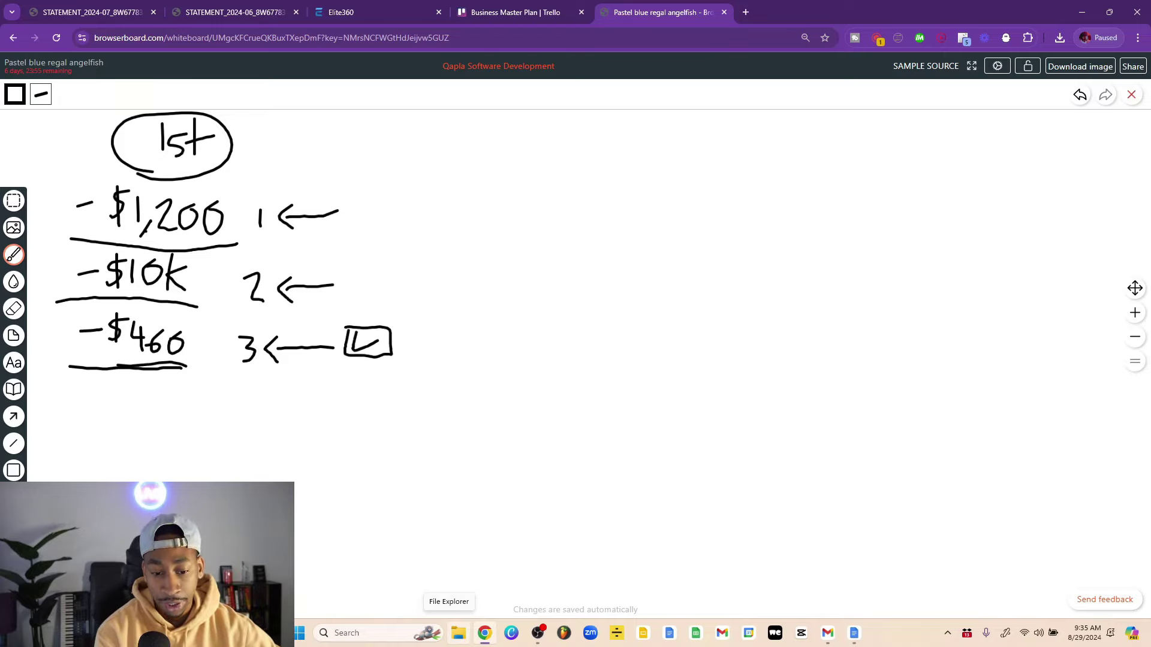
pyautogui.moveTo(379, 340)
pyautogui.mouseDown()
pyautogui.moveTo(356, 331)
pyautogui.moveTo(413, 353)
pyautogui.moveTo(426, 329)
pyautogui.moveTo(432, 355)
pyautogui.mouseUp()
pyautogui.moveTo(427, 331)
pyautogui.mouseDown()
pyautogui.moveTo(468, 343)
pyautogui.moveTo(493, 327)
pyautogui.moveTo(472, 327)
pyautogui.moveTo(478, 345)
pyautogui.moveTo(487, 339)
pyautogui.mouseUp()
pyautogui.moveTo(345, 371)
pyautogui.mouseDown()
pyautogui.moveTo(551, 376)
pyautogui.moveTo(532, 363)
pyautogui.mouseUp()
pyautogui.moveTo(530, 338); pyautogui.dragTo(551, 368)
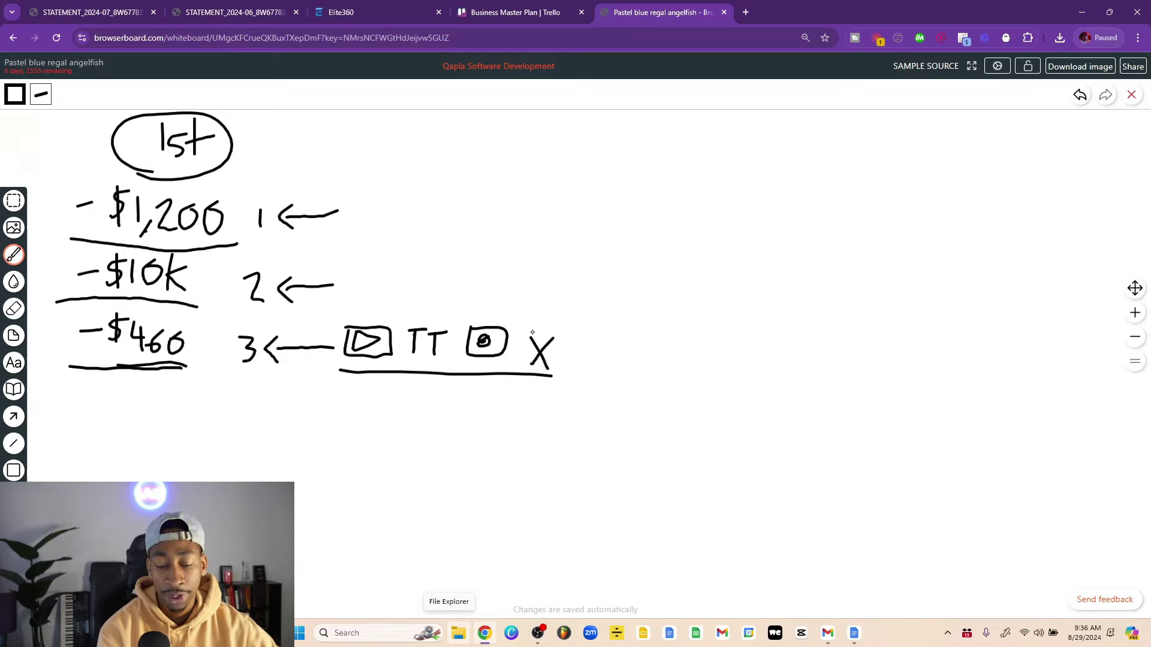
# Draw an upward arrow under each platform symbol and a rising growth line below them
pyautogui.moveTo(534, 417)
pyautogui.mouseDown()
pyautogui.moveTo(533, 384)
pyautogui.moveTo(544, 400)
pyautogui.mouseUp()
pyautogui.moveTo(482, 424); pyautogui.dragTo(483, 383)
pyautogui.moveTo(473, 395); pyautogui.dragTo(492, 398)
pyautogui.moveTo(434, 426)
pyautogui.mouseDown()
pyautogui.moveTo(437, 400)
pyautogui.moveTo(446, 408)
pyautogui.mouseUp()
pyautogui.moveTo(376, 421); pyautogui.dragTo(388, 395)
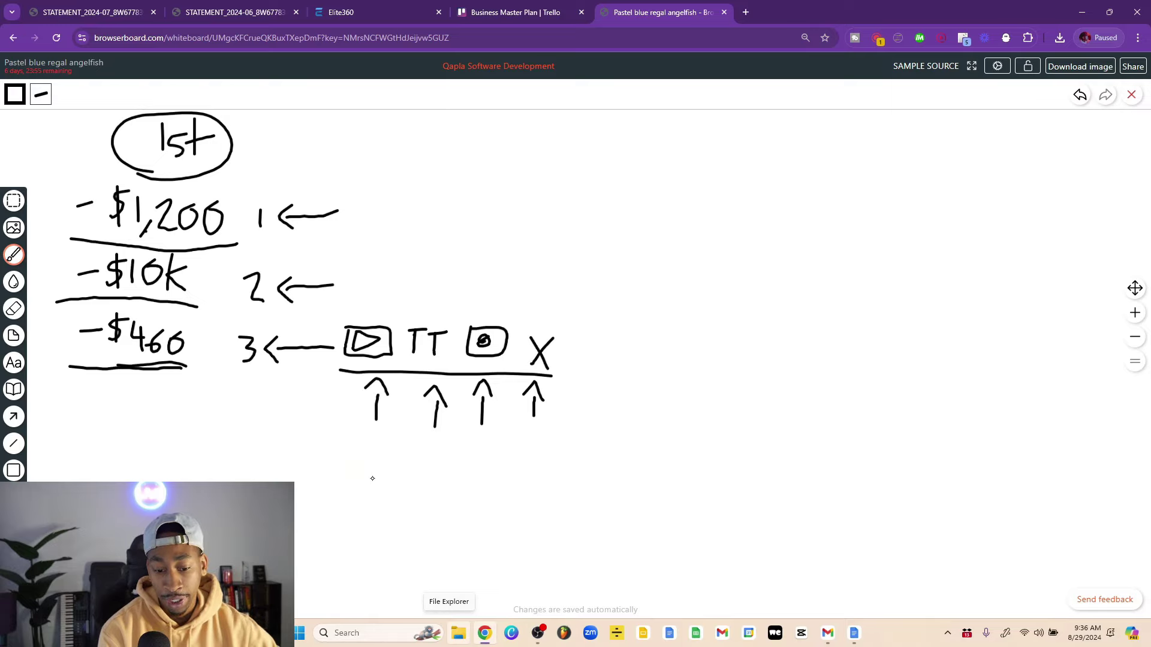
pyautogui.moveTo(372, 478)
pyautogui.mouseDown()
pyautogui.moveTo(484, 444)
pyautogui.moveTo(492, 458)
pyautogui.mouseUp()
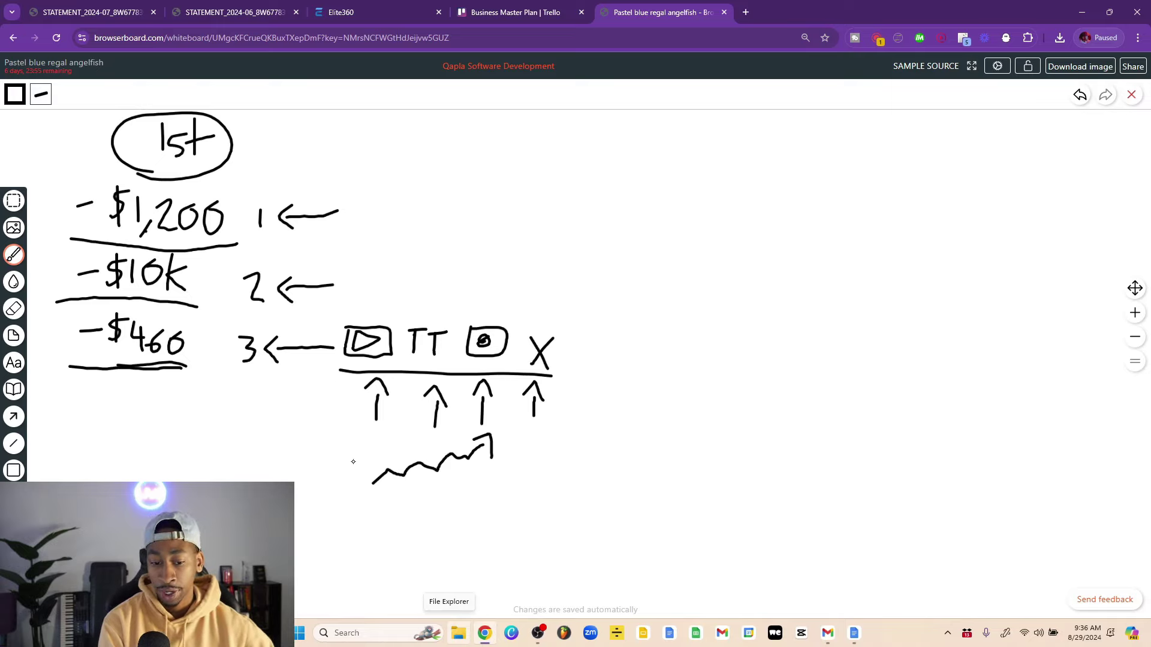
# Circle the platform diagram and add arrows pointing down at it and toward the 1
pyautogui.moveTo(337, 461)
pyautogui.mouseDown()
pyautogui.moveTo(570, 465)
pyautogui.moveTo(491, 291)
pyautogui.moveTo(316, 363)
pyautogui.moveTo(331, 471)
pyautogui.mouseUp()
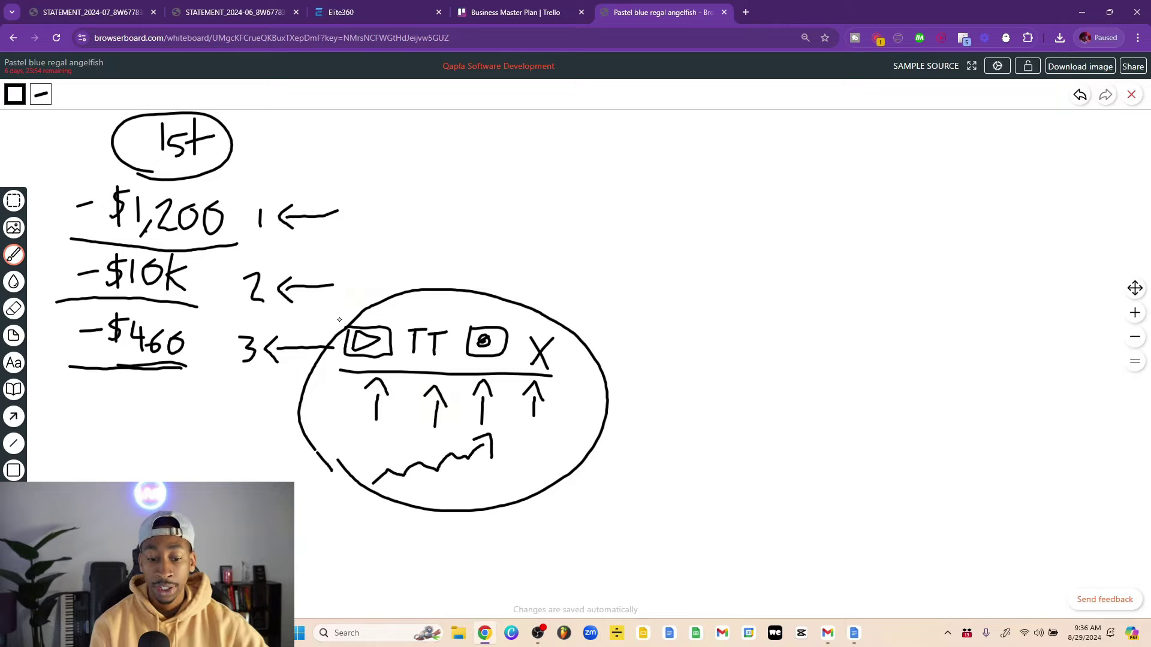
pyautogui.moveTo(450, 230); pyautogui.dragTo(456, 261)
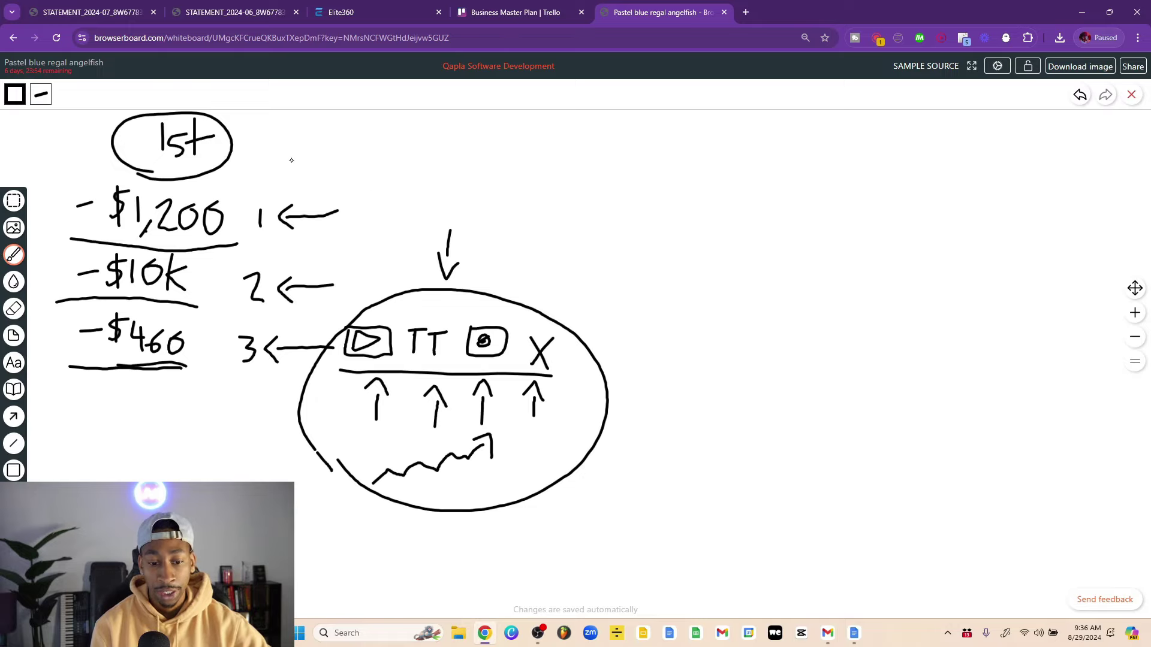
pyautogui.moveTo(297, 151); pyautogui.dragTo(271, 185)
pyautogui.moveTo(274, 168)
pyautogui.mouseDown()
pyautogui.moveTo(268, 187)
pyautogui.moveTo(293, 182)
pyautogui.mouseUp()
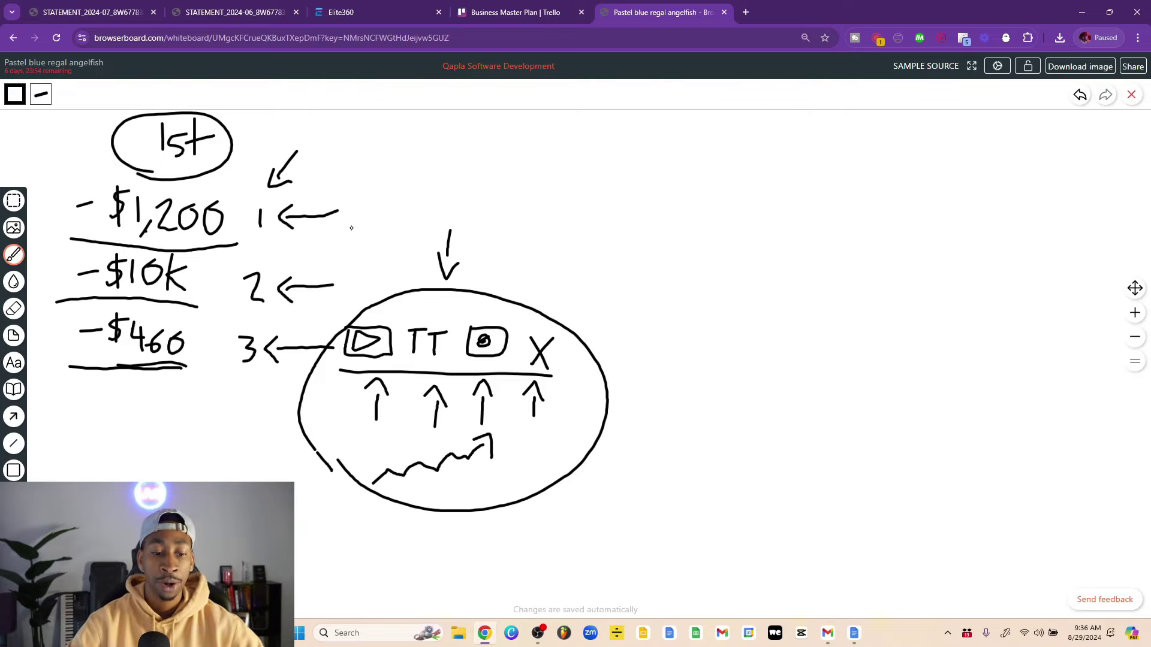
# Clear the board and write an underlined '2nd' heading
pyautogui.click(1131, 97)
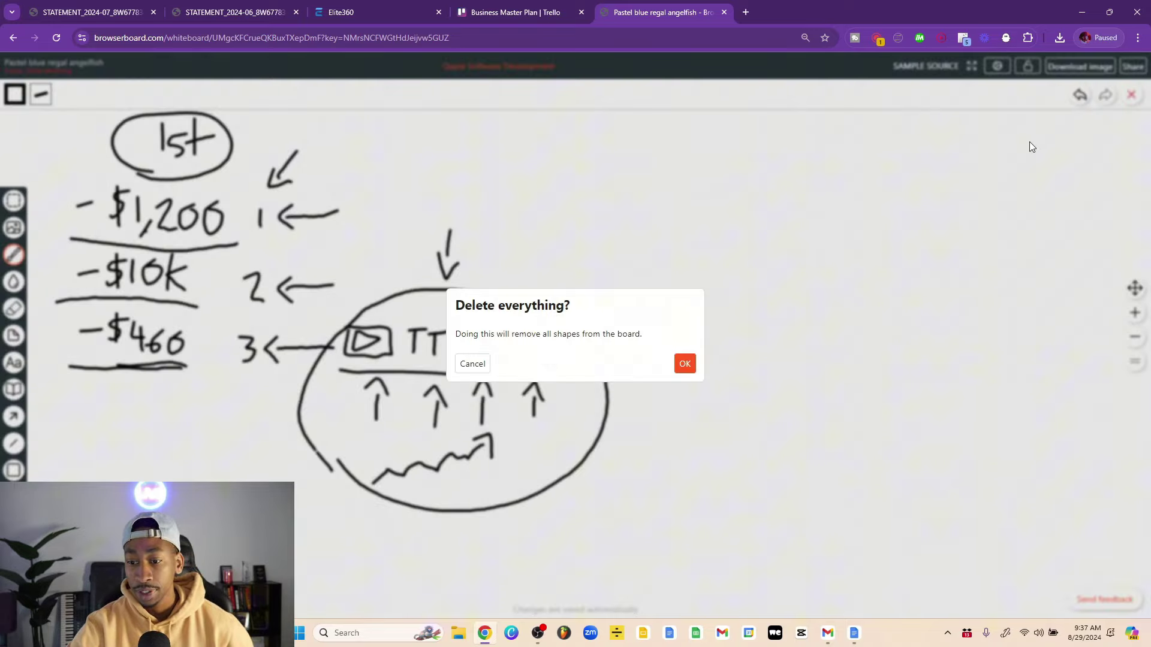
pyautogui.click(687, 363)
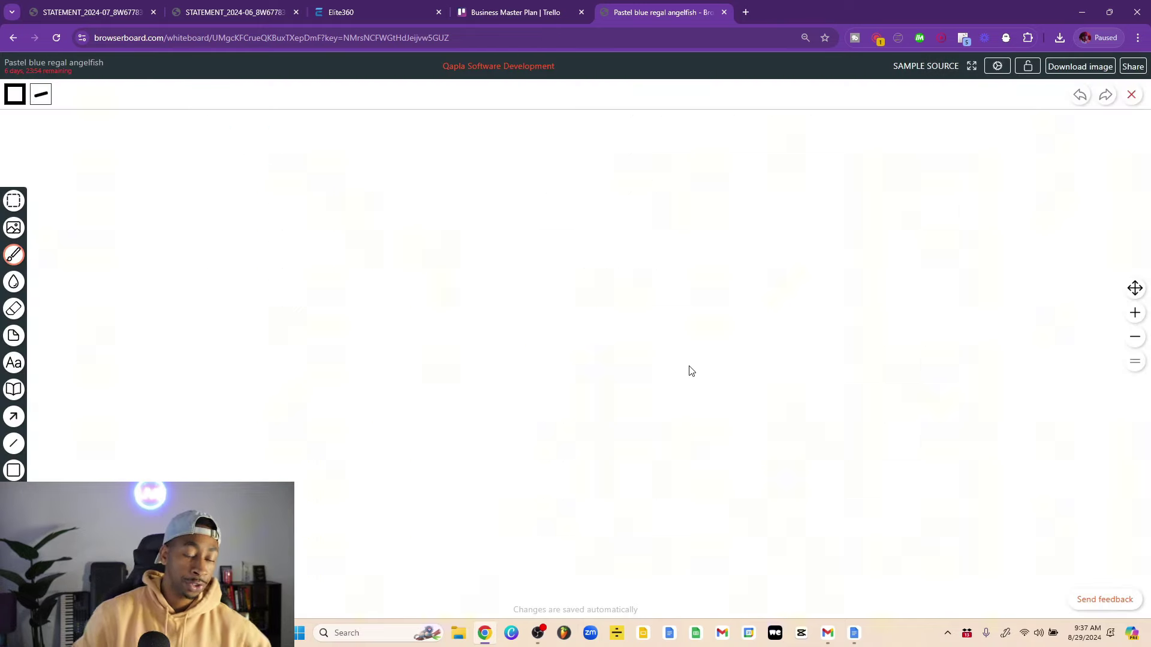
pyautogui.moveTo(99, 144)
pyautogui.mouseDown()
pyautogui.moveTo(129, 166)
pyautogui.moveTo(172, 151)
pyautogui.moveTo(188, 166)
pyautogui.mouseUp()
pyautogui.moveTo(93, 178); pyautogui.dragTo(194, 172)
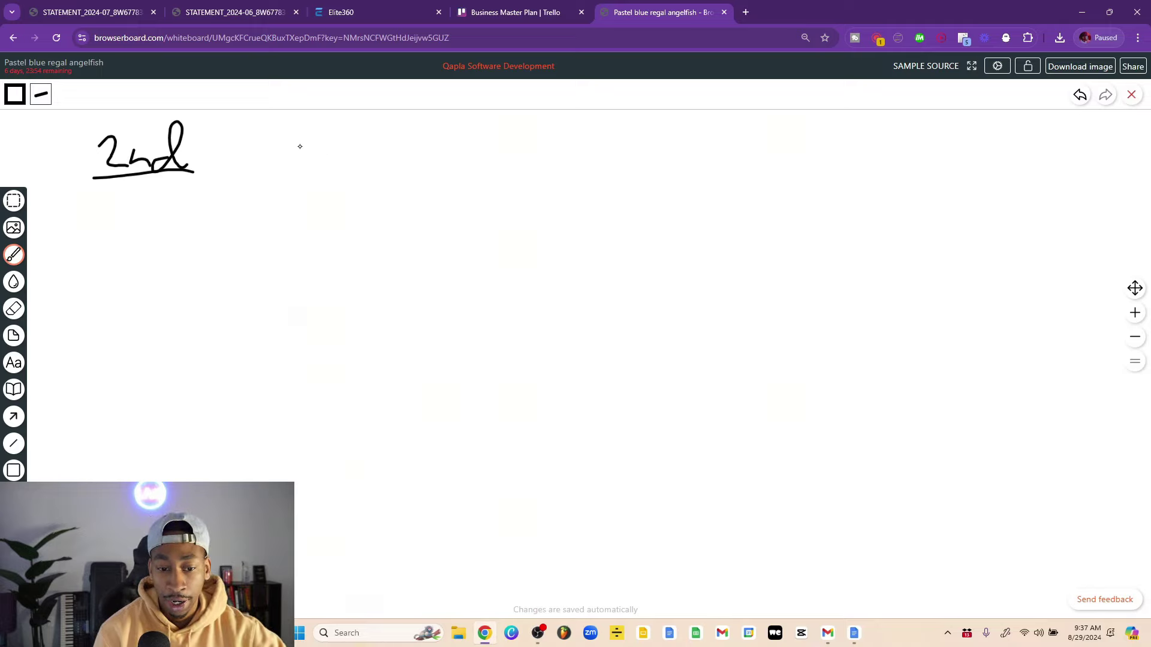
# Write the row 30, 50, 100, 250 beside the heading, underlining 250
pyautogui.moveTo(308, 143); pyautogui.dragTo(311, 163)
pyautogui.moveTo(352, 145)
pyautogui.mouseDown()
pyautogui.moveTo(353, 175)
pyautogui.moveTo(385, 144)
pyautogui.mouseUp()
pyautogui.moveTo(397, 149)
pyautogui.mouseDown()
pyautogui.moveTo(390, 164)
pyautogui.moveTo(396, 149)
pyautogui.mouseUp()
pyautogui.moveTo(418, 164)
pyautogui.mouseDown()
pyautogui.moveTo(406, 178)
pyautogui.moveTo(466, 147)
pyautogui.moveTo(472, 187)
pyautogui.moveTo(532, 151)
pyautogui.mouseUp()
pyautogui.moveTo(545, 151)
pyautogui.mouseDown()
pyautogui.moveTo(535, 165)
pyautogui.moveTo(546, 152)
pyautogui.mouseUp()
pyautogui.moveTo(485, 189); pyautogui.dragTo(577, 185)
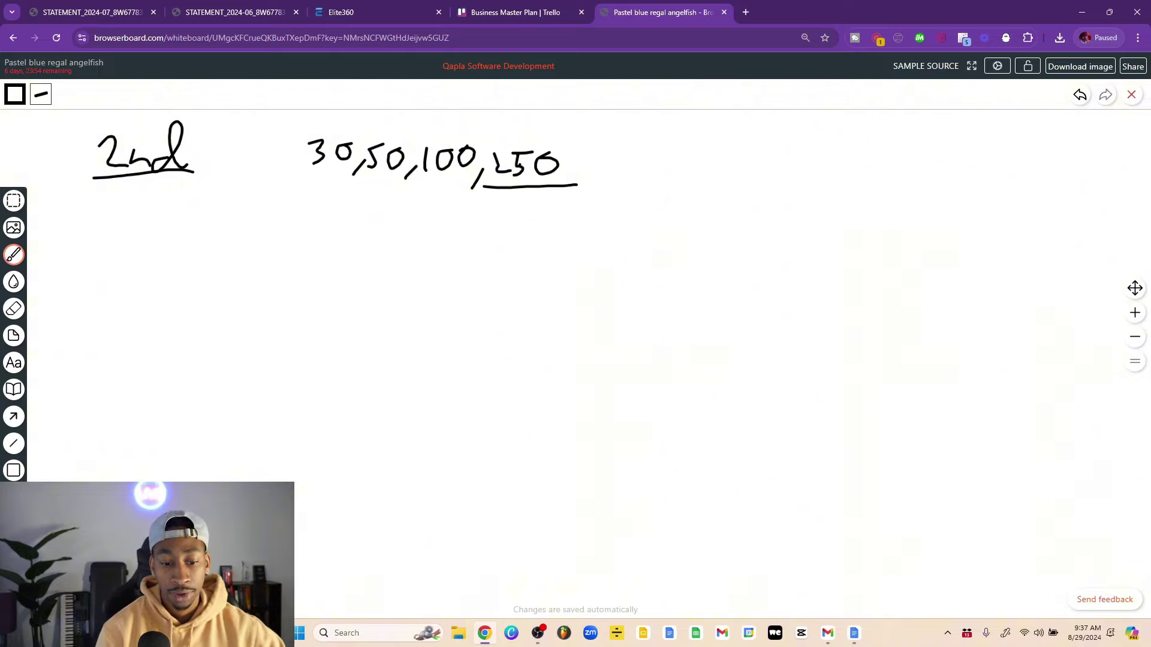
# Write a second row 500, 750, 1,000 and circle the 1,000 and the 30
pyautogui.moveTo(244, 275)
pyautogui.mouseDown()
pyautogui.moveTo(241, 300)
pyautogui.moveTo(266, 272)
pyautogui.moveTo(288, 300)
pyautogui.moveTo(293, 273)
pyautogui.moveTo(308, 275)
pyautogui.moveTo(313, 312)
pyautogui.moveTo(358, 308)
pyautogui.mouseUp()
pyautogui.moveTo(363, 290)
pyautogui.mouseDown()
pyautogui.moveTo(395, 290)
pyautogui.moveTo(401, 319)
pyautogui.mouseUp()
pyautogui.moveTo(432, 282); pyautogui.dragTo(437, 317)
pyautogui.moveTo(472, 282)
pyautogui.mouseDown()
pyautogui.moveTo(494, 286)
pyautogui.moveTo(511, 316)
pyautogui.moveTo(519, 289)
pyautogui.mouseUp()
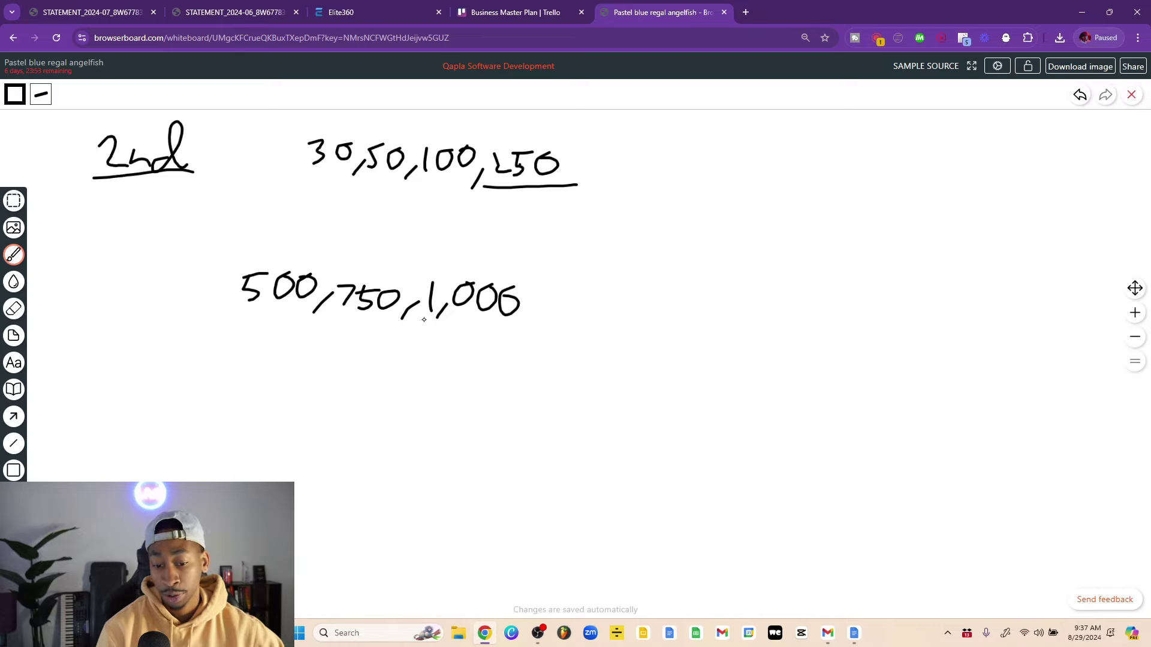
pyautogui.moveTo(422, 320)
pyautogui.mouseDown()
pyautogui.moveTo(495, 338)
pyautogui.moveTo(533, 315)
pyautogui.moveTo(525, 279)
pyautogui.moveTo(480, 254)
pyautogui.moveTo(438, 254)
pyautogui.moveTo(411, 279)
pyautogui.moveTo(425, 320)
pyautogui.mouseUp()
pyautogui.moveTo(291, 139)
pyautogui.mouseDown()
pyautogui.moveTo(310, 172)
pyautogui.moveTo(352, 161)
pyautogui.moveTo(355, 142)
pyautogui.moveTo(304, 130)
pyautogui.mouseUp()
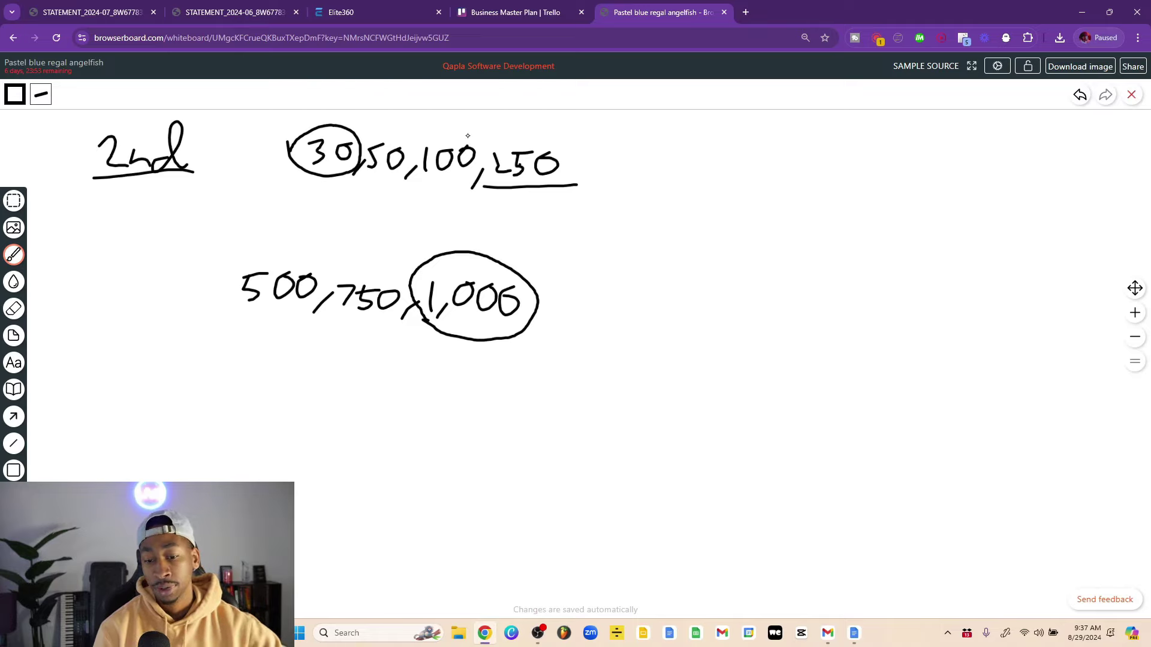
# Write $3,000 on the right side of the board
pyautogui.moveTo(870, 154)
pyautogui.mouseDown()
pyautogui.moveTo(843, 157)
pyautogui.moveTo(832, 178)
pyautogui.moveTo(845, 187)
pyautogui.moveTo(887, 165)
pyautogui.moveTo(879, 179)
pyautogui.mouseUp()
pyautogui.moveTo(900, 172)
pyautogui.mouseDown()
pyautogui.moveTo(887, 186)
pyautogui.moveTo(915, 161)
pyautogui.mouseUp()
pyautogui.moveTo(935, 158)
pyautogui.mouseDown()
pyautogui.moveTo(949, 190)
pyautogui.moveTo(959, 157)
pyautogui.mouseUp()
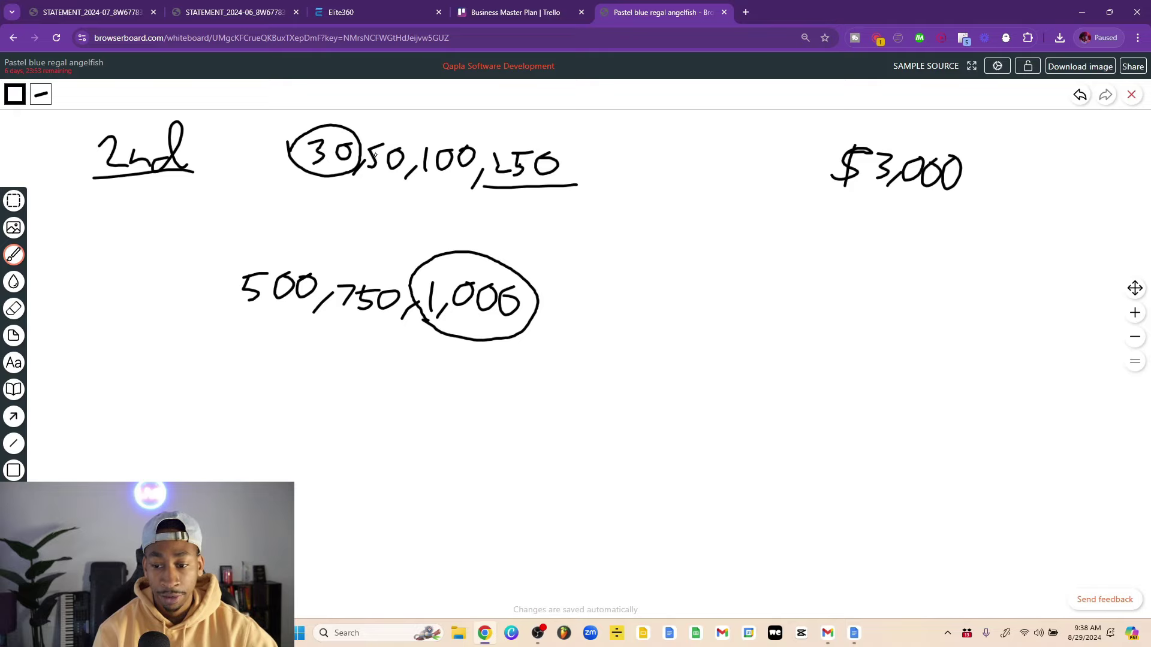
pyautogui.press('super')
pyautogui.write('calc')
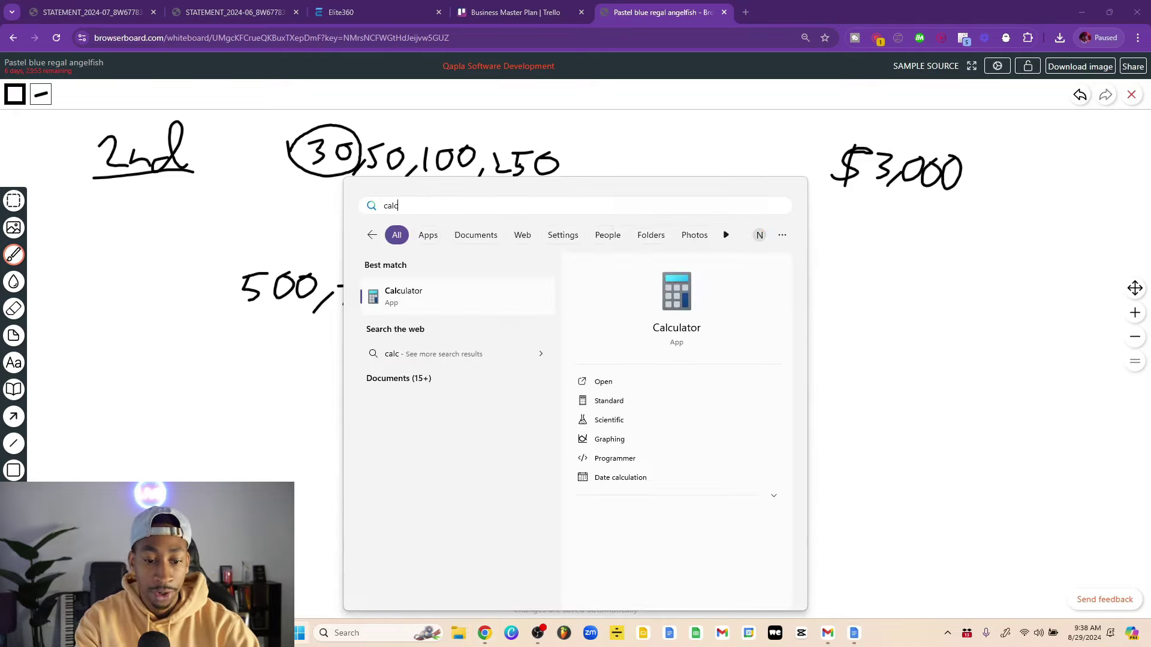
pyautogui.press('Return')
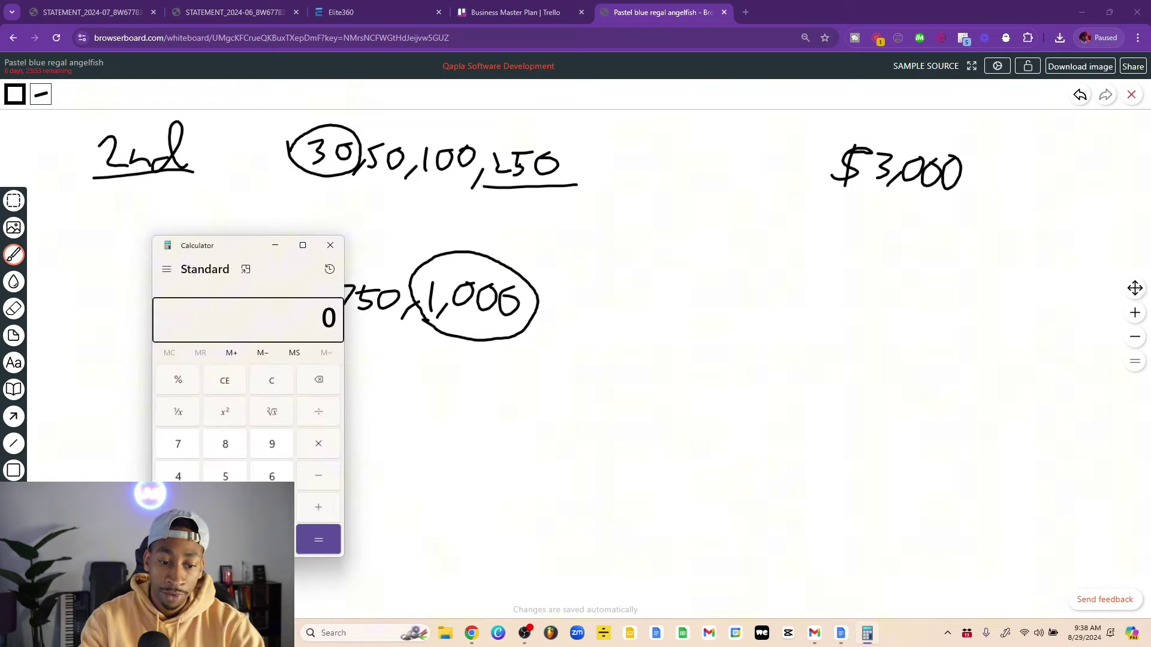
pyautogui.write('3000/50')
pyautogui.press('Return')
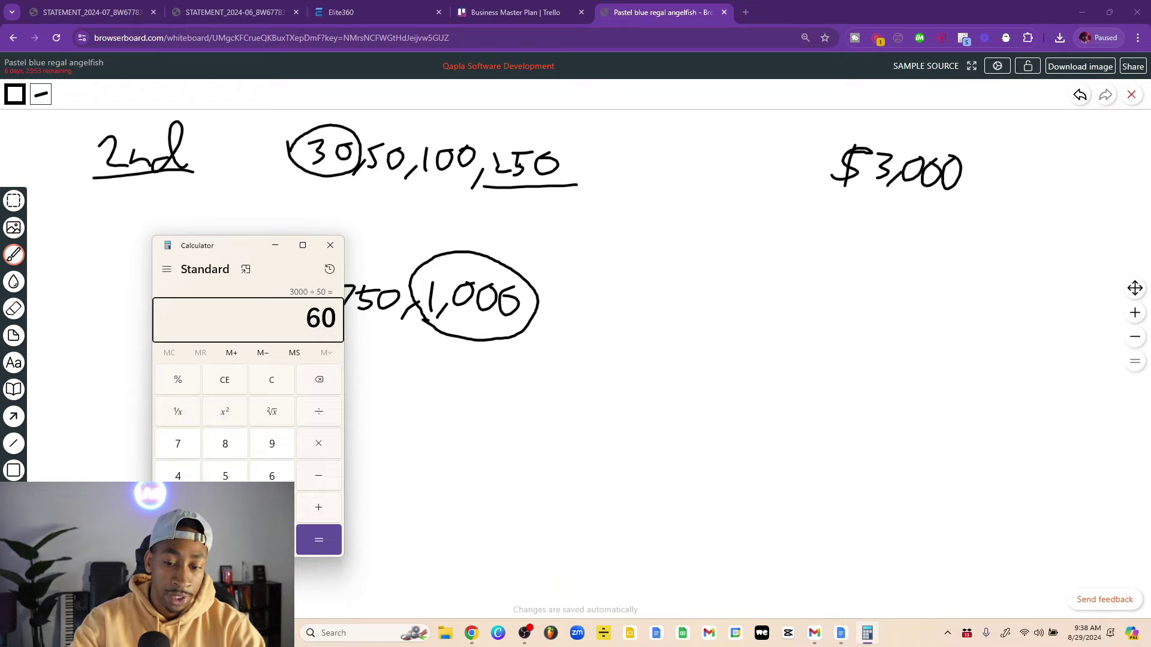
pyautogui.click(330, 245)
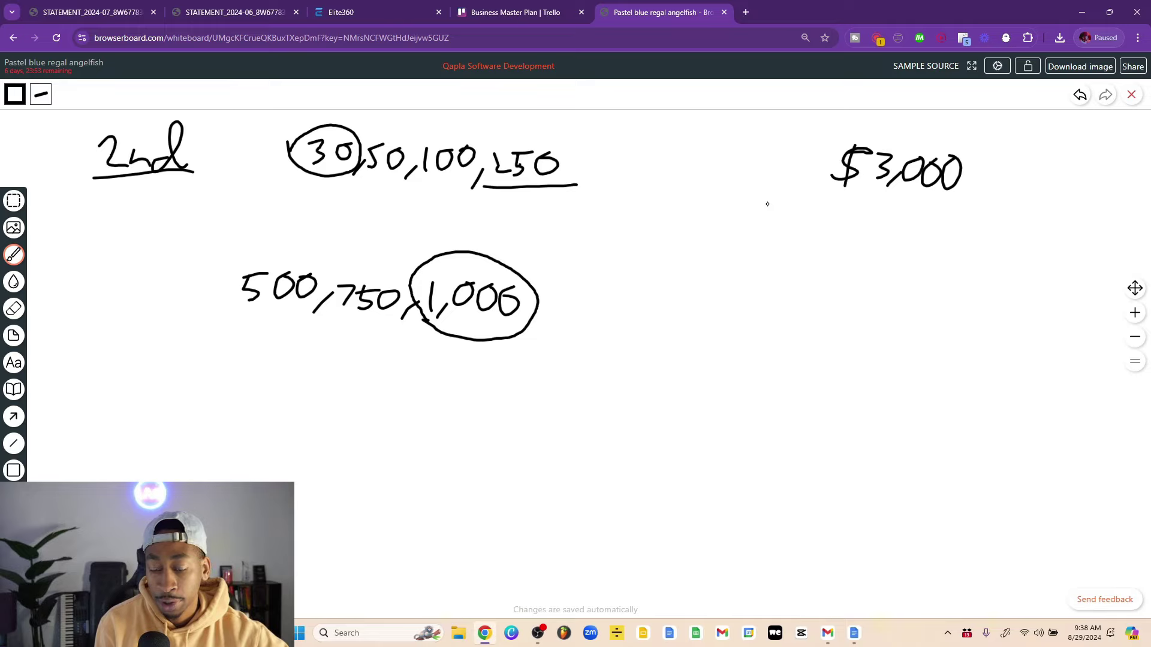
# Write '60 sales' and '3 sales' on the right and underline the circled 1,000
pyautogui.moveTo(749, 201)
pyautogui.mouseDown()
pyautogui.moveTo(730, 216)
pyautogui.moveTo(762, 202)
pyautogui.moveTo(805, 209)
pyautogui.moveTo(790, 232)
pyautogui.moveTo(822, 232)
pyautogui.mouseUp()
pyautogui.moveTo(830, 201)
pyautogui.mouseDown()
pyautogui.moveTo(840, 235)
pyautogui.moveTo(864, 234)
pyautogui.mouseUp()
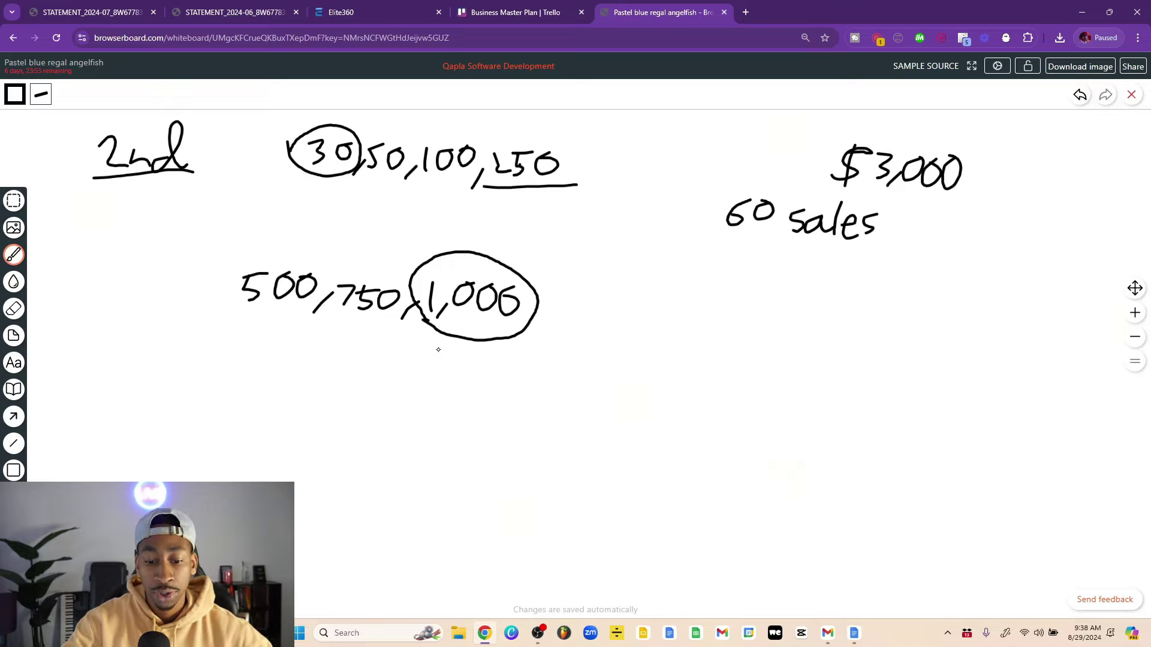
pyautogui.moveTo(421, 347); pyautogui.dragTo(521, 348)
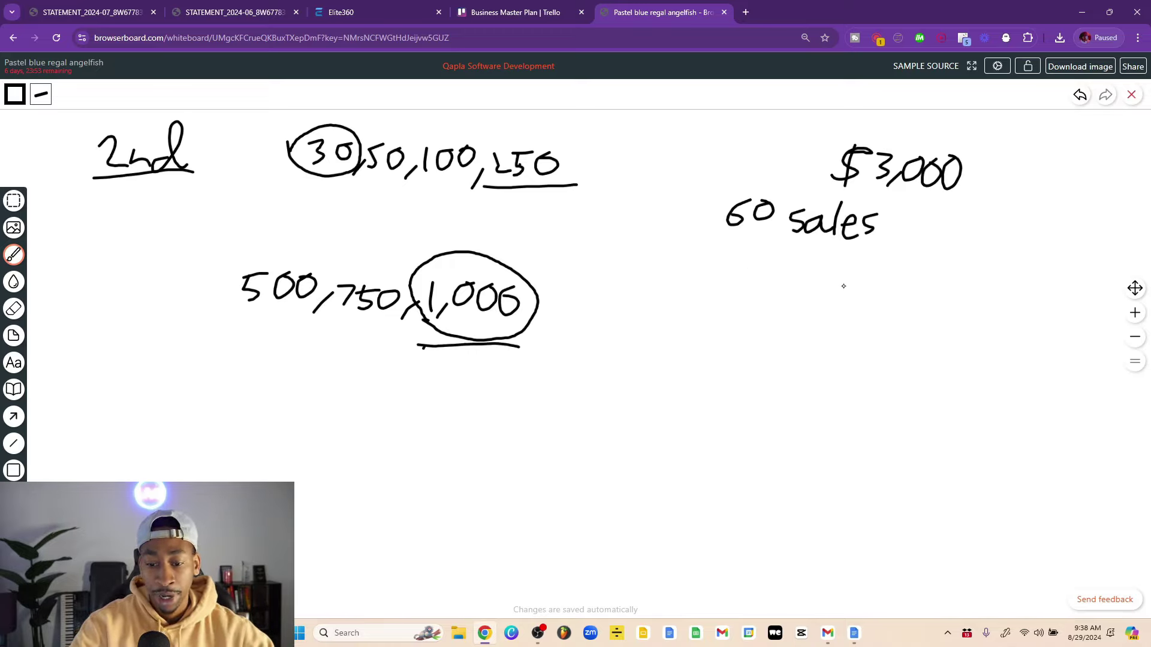
pyautogui.moveTo(726, 286); pyautogui.dragTo(733, 310)
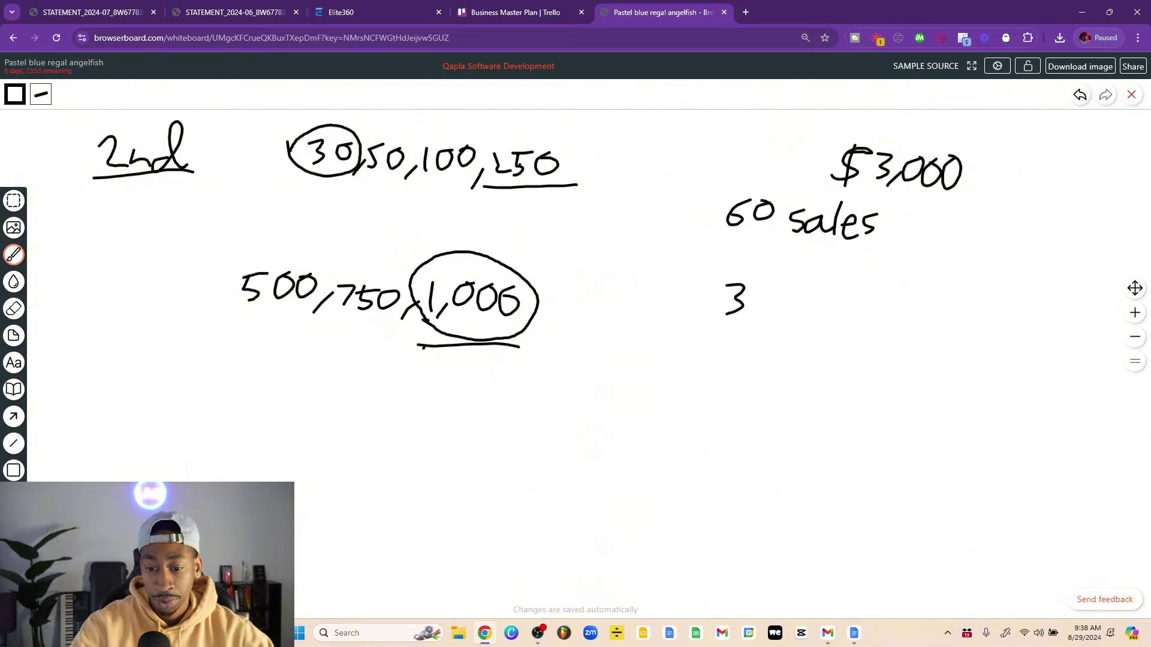
pyautogui.moveTo(806, 291)
pyautogui.mouseDown()
pyautogui.moveTo(787, 315)
pyautogui.moveTo(882, 320)
pyautogui.mouseUp()
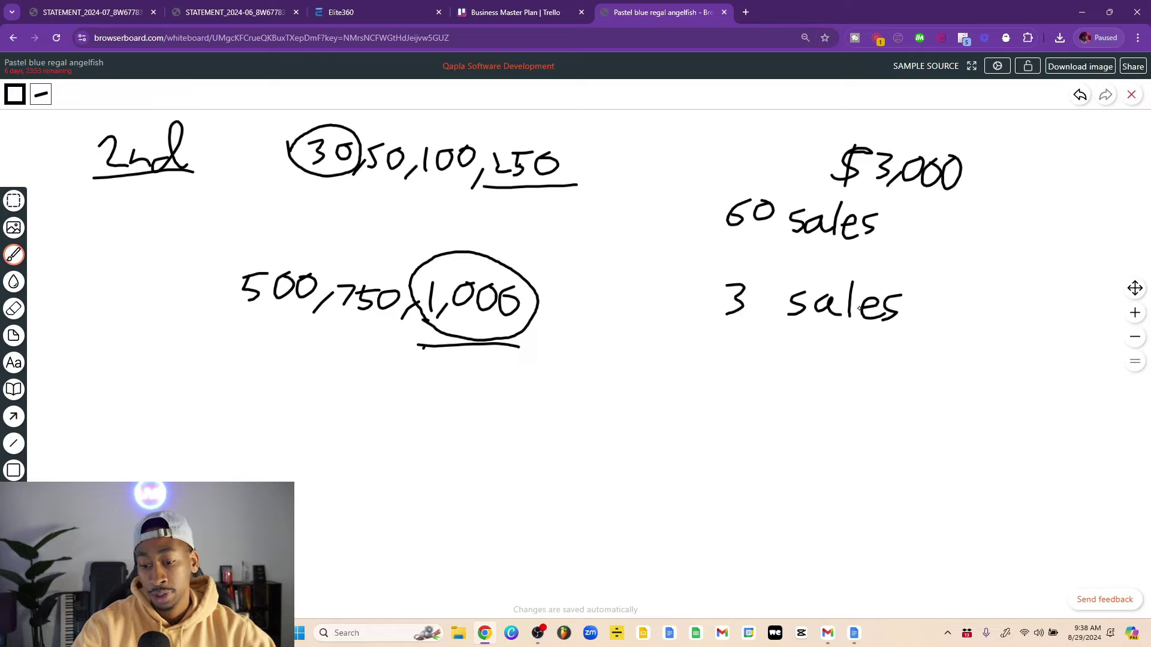
# Dot three points below '3 sales' and a crowd of dots left of $3,000
pyautogui.click(732, 353)
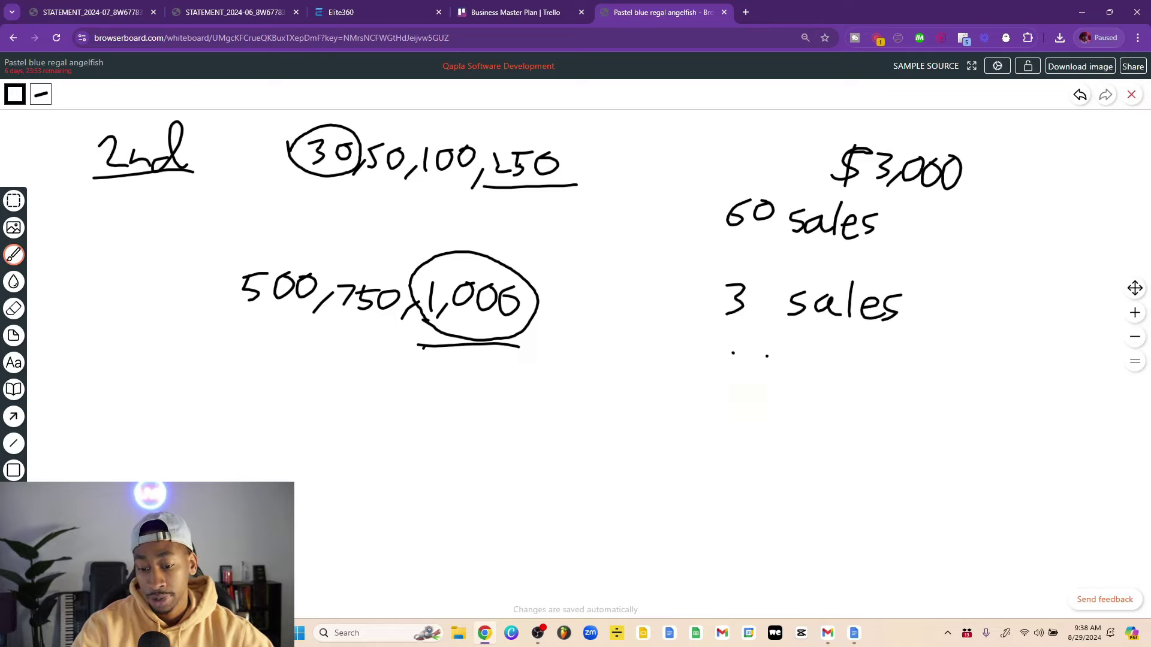
pyautogui.click(754, 383)
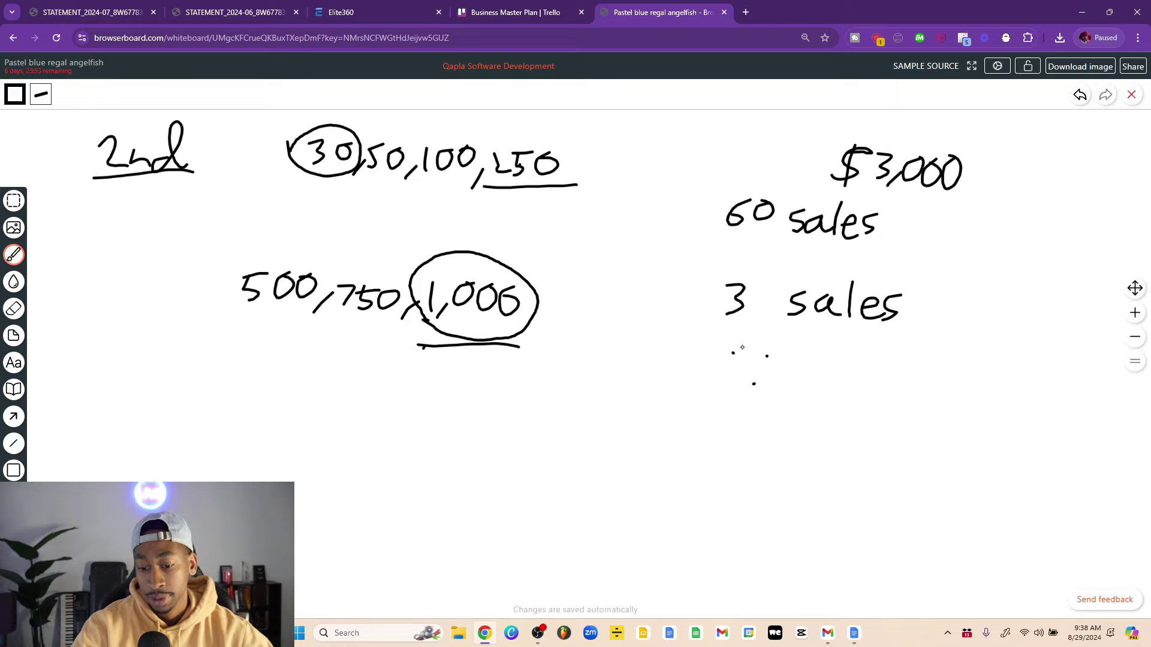
pyautogui.click(677, 126)
pyautogui.click(696, 135)
pyautogui.click(717, 136)
pyautogui.click(734, 146)
pyautogui.click(673, 162)
pyautogui.click(700, 160)
pyautogui.click(652, 172)
pyautogui.click(685, 183)
pyautogui.click(699, 181)
pyautogui.click(709, 180)
pyautogui.click(717, 182)
pyautogui.click(700, 204)
pyautogui.click(659, 134)
pyautogui.click(672, 138)
pyautogui.click(679, 140)
pyautogui.click(685, 142)
pyautogui.click(692, 146)
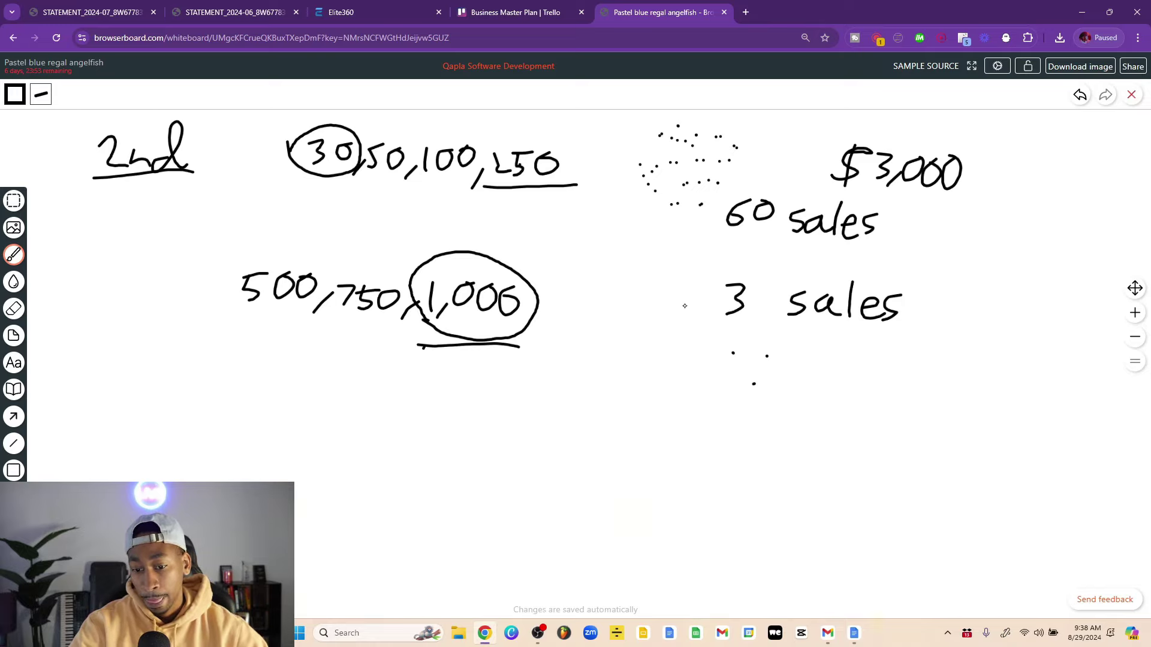
# Circle and cross out the dotted crowd, and turn the three dots into a stick figure
pyautogui.moveTo(642, 357)
pyautogui.mouseDown()
pyautogui.moveTo(705, 358)
pyautogui.moveTo(701, 344)
pyautogui.mouseUp()
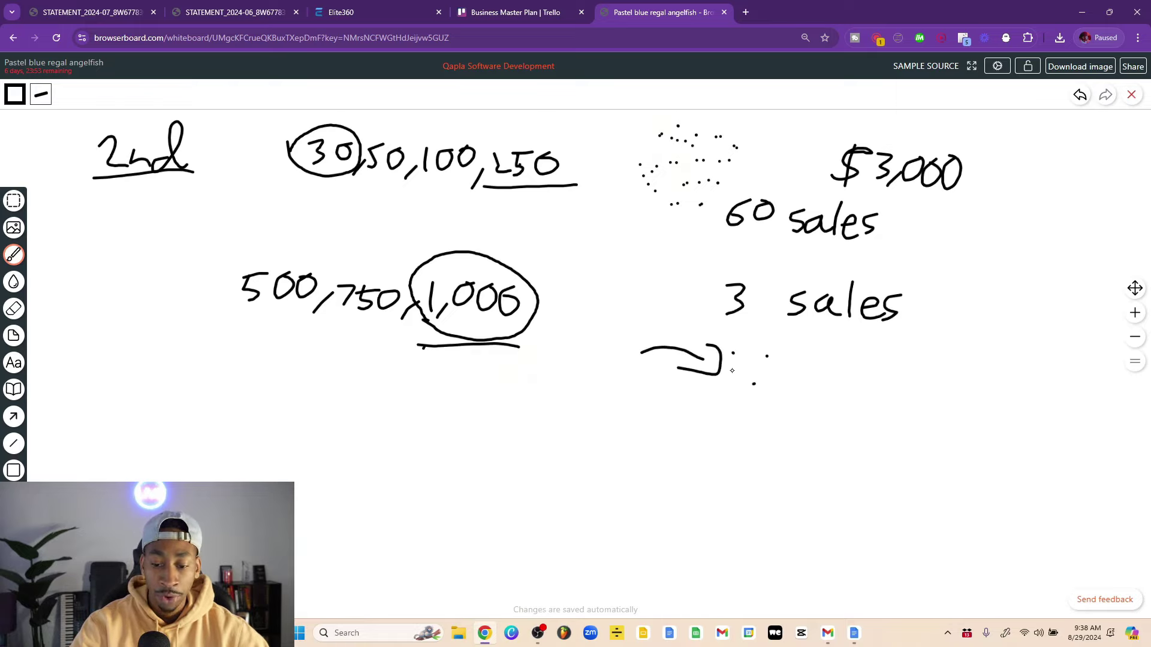
pyautogui.moveTo(734, 399)
pyautogui.mouseDown()
pyautogui.moveTo(804, 347)
pyautogui.moveTo(748, 319)
pyautogui.moveTo(713, 348)
pyautogui.moveTo(723, 384)
pyautogui.moveTo(750, 396)
pyautogui.mouseUp()
pyautogui.moveTo(626, 187)
pyautogui.mouseDown()
pyautogui.moveTo(753, 153)
pyautogui.moveTo(638, 129)
pyautogui.moveTo(631, 177)
pyautogui.mouseUp()
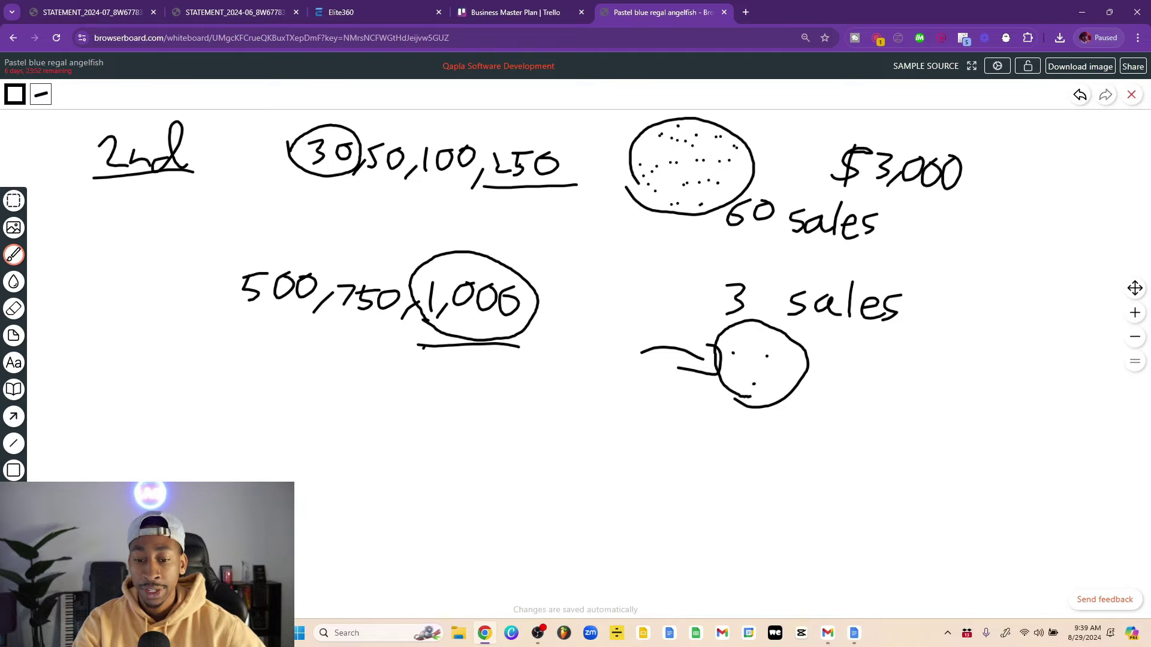
pyautogui.moveTo(715, 133); pyautogui.dragTo(661, 192)
pyautogui.moveTo(659, 133); pyautogui.dragTo(714, 209)
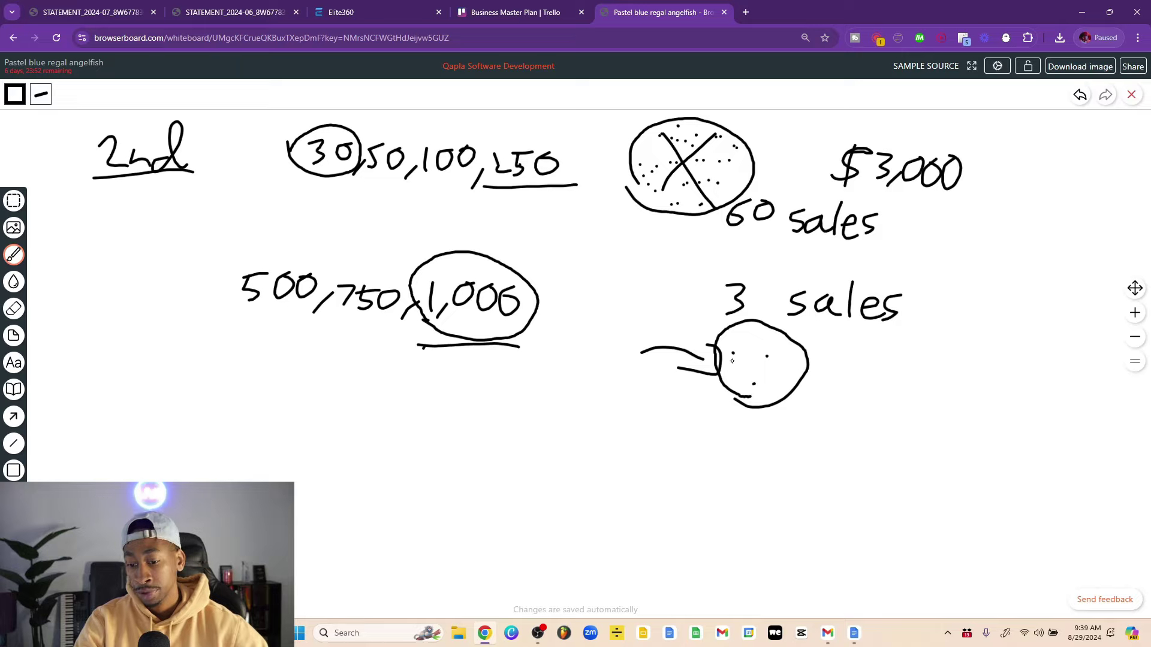
pyautogui.moveTo(810, 463); pyautogui.dragTo(780, 407)
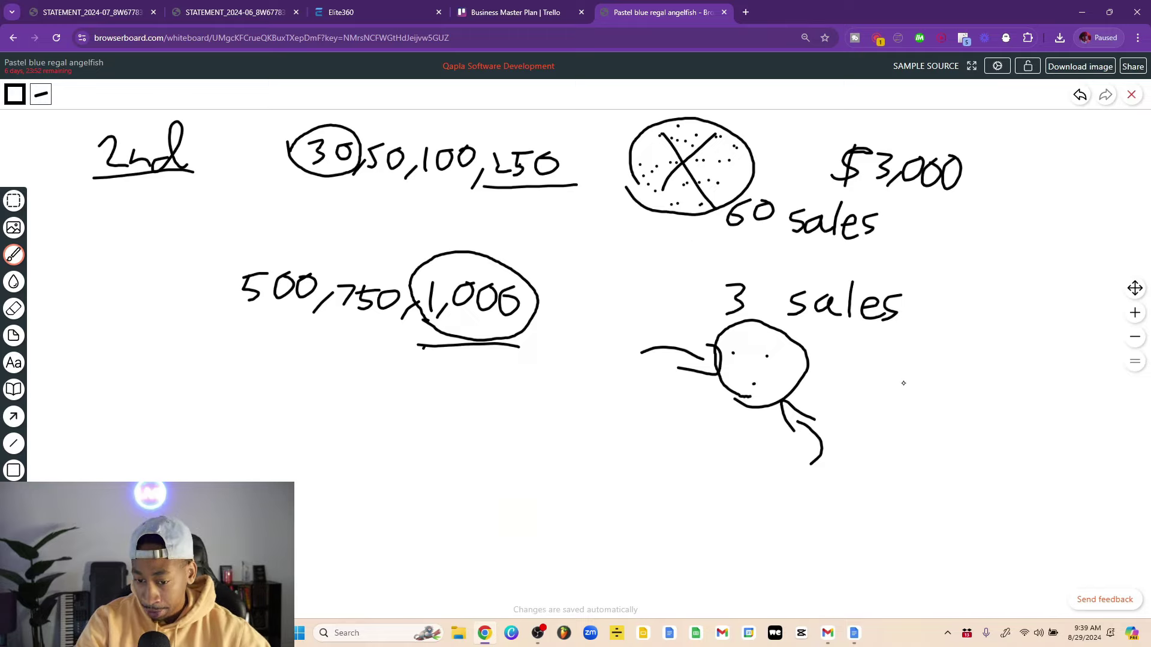
# Write "997 no's ?" beside the stick figure
pyautogui.moveTo(941, 382); pyautogui.dragTo(926, 410)
pyautogui.moveTo(966, 384)
pyautogui.mouseDown()
pyautogui.moveTo(950, 396)
pyautogui.moveTo(986, 406)
pyautogui.mouseUp()
pyautogui.moveTo(908, 433)
pyautogui.mouseDown()
pyautogui.moveTo(931, 456)
pyautogui.moveTo(959, 448)
pyautogui.mouseUp()
pyautogui.moveTo(982, 446); pyautogui.dragTo(966, 468)
pyautogui.moveTo(1014, 423); pyautogui.dragTo(1018, 449)
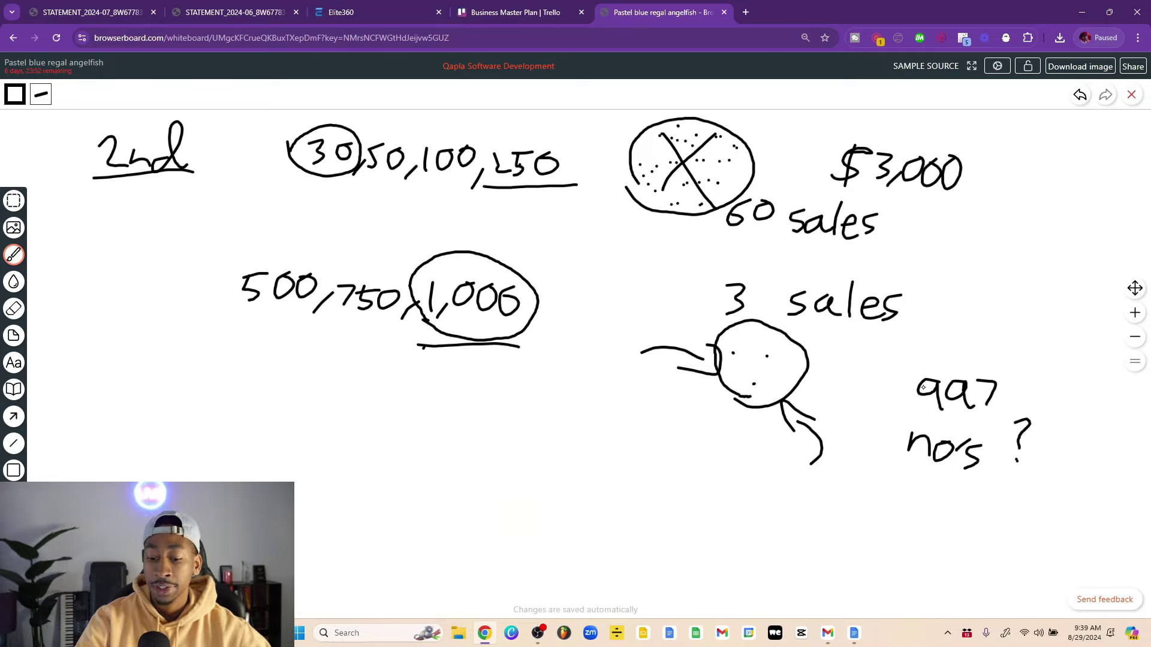
# Wipe the board and write 1,000 minus 997 no's, giving 3 yes's
pyautogui.click(1131, 94)
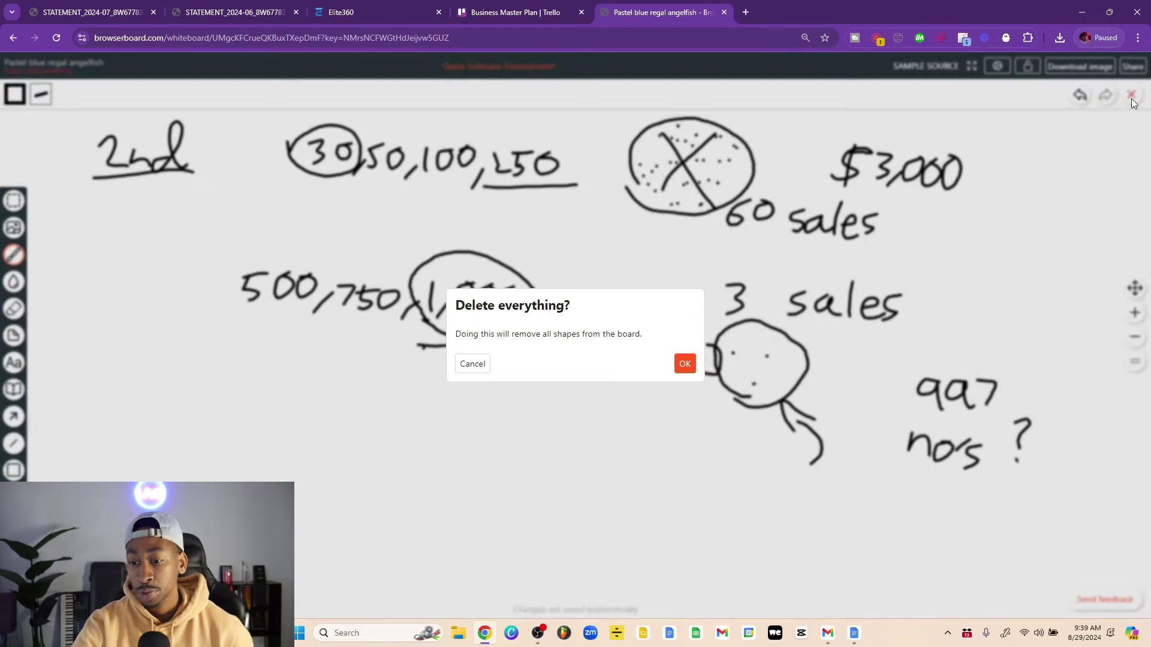
pyautogui.click(685, 362)
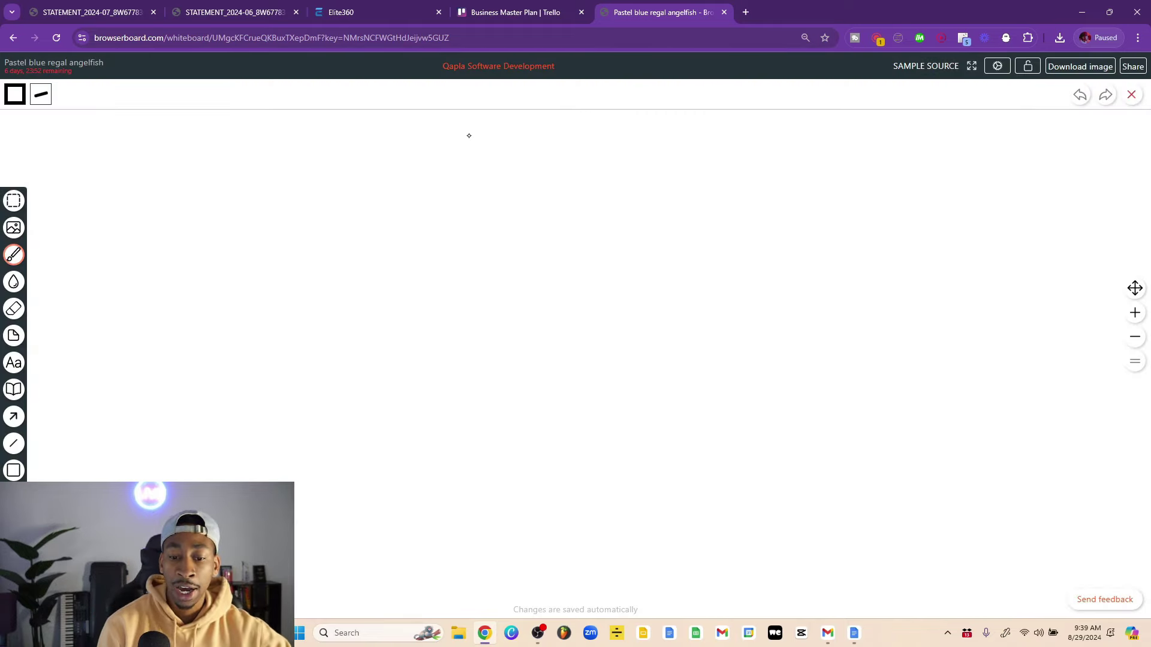
pyautogui.moveTo(470, 127)
pyautogui.mouseDown()
pyautogui.moveTo(468, 148)
pyautogui.moveTo(498, 131)
pyautogui.moveTo(525, 137)
pyautogui.moveTo(432, 188)
pyautogui.moveTo(481, 187)
pyautogui.moveTo(480, 201)
pyautogui.moveTo(533, 206)
pyautogui.moveTo(581, 203)
pyautogui.moveTo(625, 181)
pyautogui.moveTo(619, 208)
pyautogui.mouseUp()
pyautogui.moveTo(418, 222); pyautogui.dragTo(608, 229)
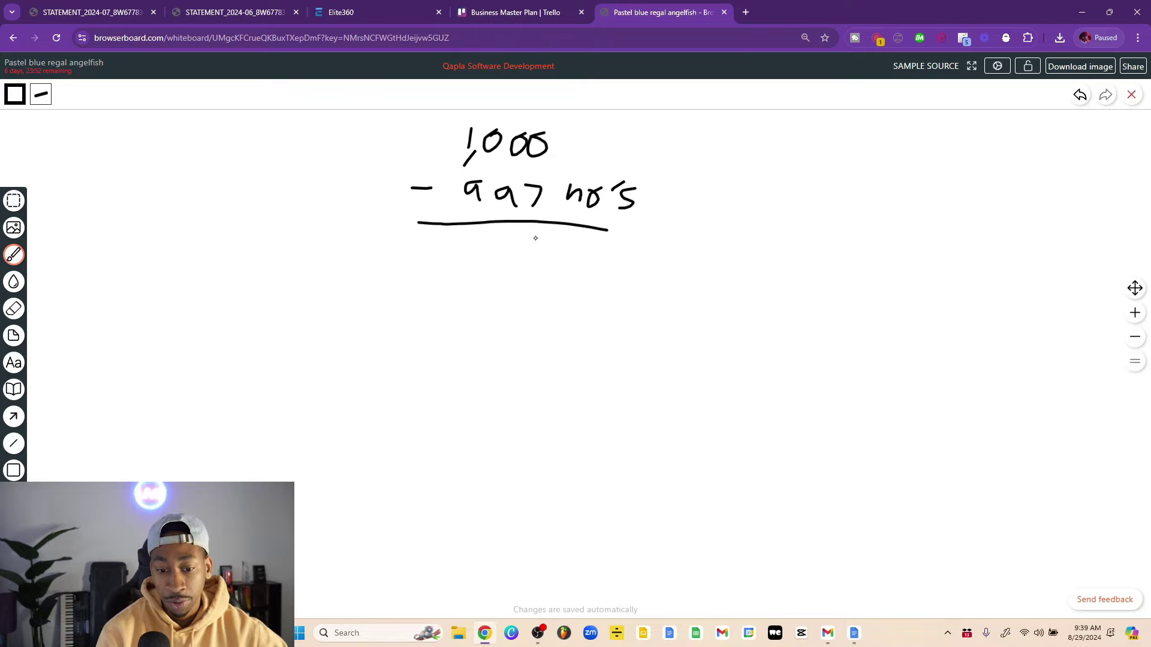
pyautogui.moveTo(526, 241)
pyautogui.mouseDown()
pyautogui.moveTo(541, 258)
pyautogui.moveTo(529, 268)
pyautogui.moveTo(572, 266)
pyautogui.mouseUp()
pyautogui.moveTo(582, 252)
pyautogui.mouseDown()
pyautogui.moveTo(565, 279)
pyautogui.moveTo(634, 260)
pyautogui.moveTo(644, 281)
pyautogui.mouseUp()
# Extend it to "3 yes's × $k = $3,000" and underline both parts
pyautogui.moveTo(511, 286); pyautogui.dragTo(721, 286)
pyautogui.moveTo(719, 262); pyautogui.dragTo(700, 280)
pyautogui.moveTo(762, 252)
pyautogui.mouseDown()
pyautogui.moveTo(739, 286)
pyautogui.moveTo(773, 292)
pyautogui.mouseUp()
pyautogui.moveTo(794, 260)
pyautogui.mouseDown()
pyautogui.moveTo(798, 294)
pyautogui.moveTo(837, 270)
pyautogui.mouseUp()
pyautogui.moveTo(817, 281); pyautogui.dragTo(846, 292)
pyautogui.moveTo(857, 253); pyautogui.dragTo(856, 303)
pyautogui.moveTo(871, 262)
pyautogui.mouseDown()
pyautogui.moveTo(887, 276)
pyautogui.moveTo(879, 297)
pyautogui.mouseUp()
pyautogui.moveTo(910, 288)
pyautogui.mouseDown()
pyautogui.moveTo(898, 304)
pyautogui.moveTo(937, 274)
pyautogui.moveTo(972, 273)
pyautogui.mouseUp()
pyautogui.moveTo(828, 308); pyautogui.dragTo(995, 314)
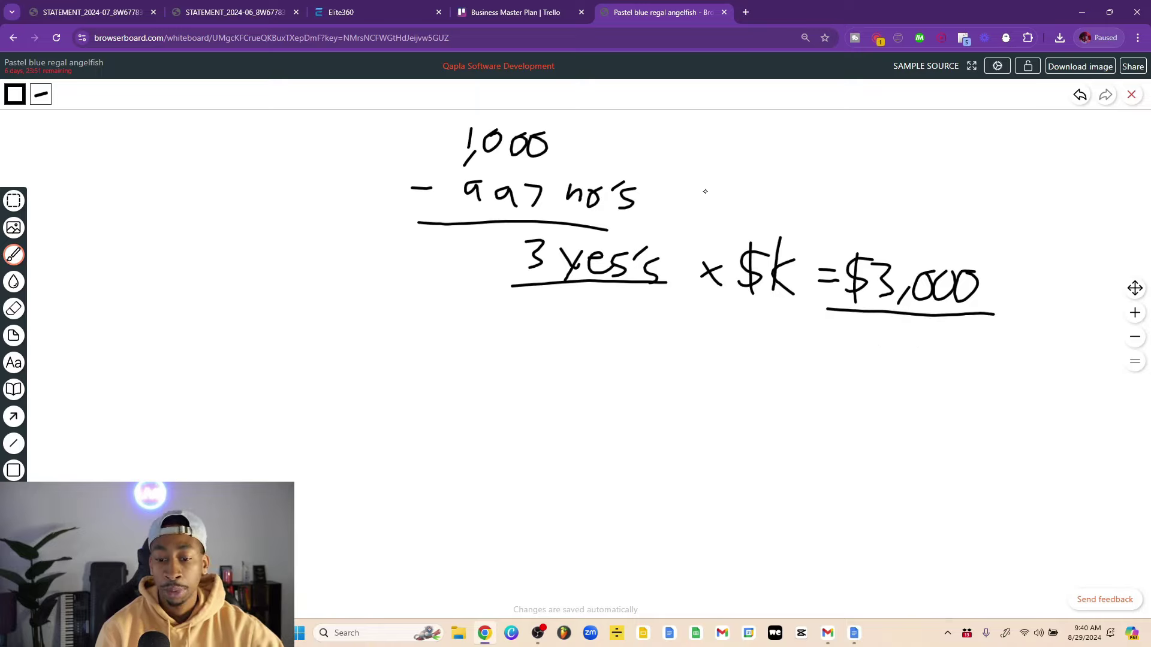
# Add an arrow at 997 no's, triple-underline $3,000, and draw a checkmark above it
pyautogui.moveTo(737, 220)
pyautogui.mouseDown()
pyautogui.moveTo(718, 192)
pyautogui.moveTo(672, 195)
pyautogui.moveTo(677, 204)
pyautogui.mouseUp()
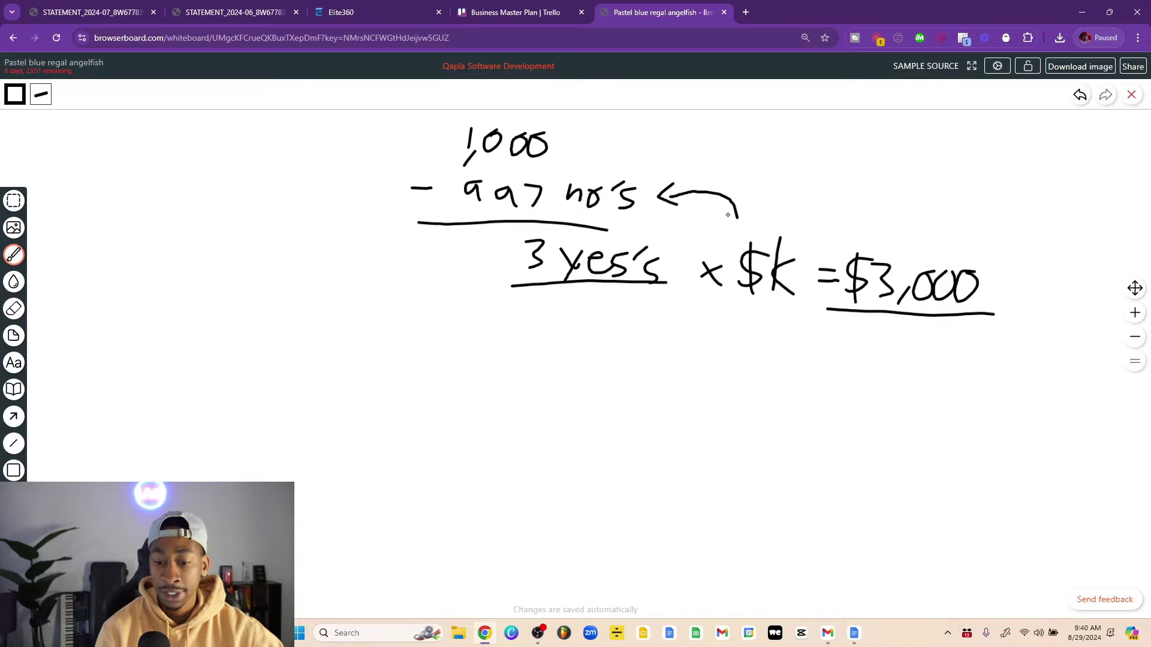
pyautogui.moveTo(736, 221)
pyautogui.mouseDown()
pyautogui.moveTo(669, 180)
pyautogui.moveTo(684, 207)
pyautogui.moveTo(681, 169)
pyautogui.moveTo(684, 203)
pyautogui.moveTo(701, 189)
pyautogui.moveTo(740, 226)
pyautogui.mouseUp()
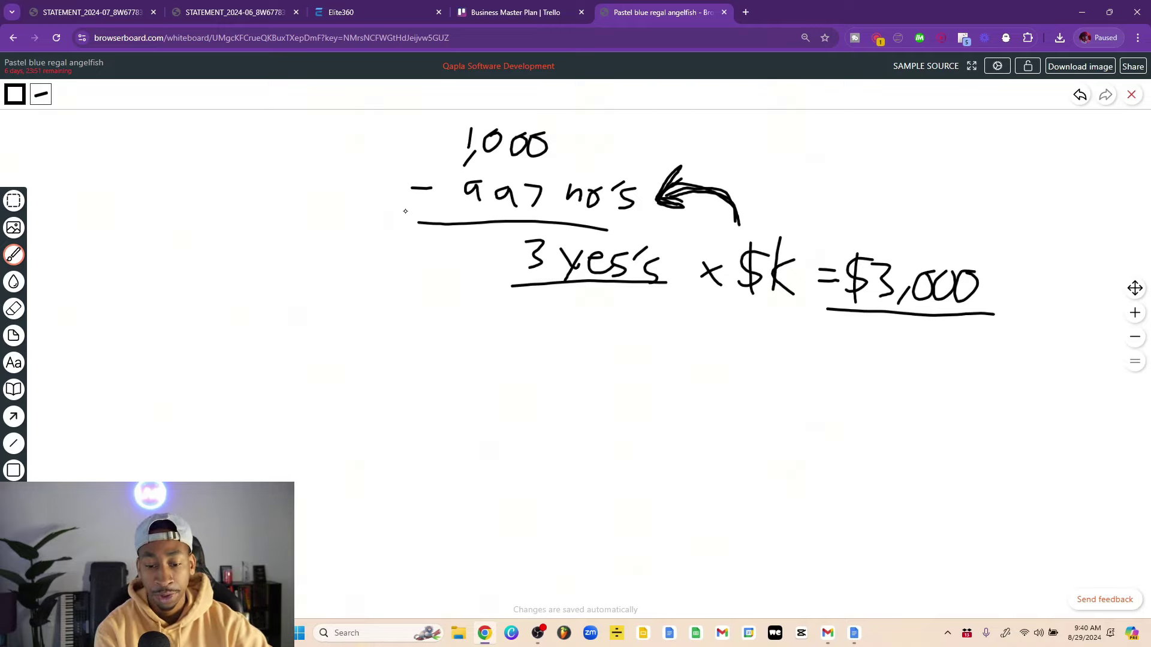
pyautogui.click(852, 312)
pyautogui.moveTo(845, 311); pyautogui.dragTo(964, 323)
pyautogui.moveTo(839, 320); pyautogui.dragTo(983, 324)
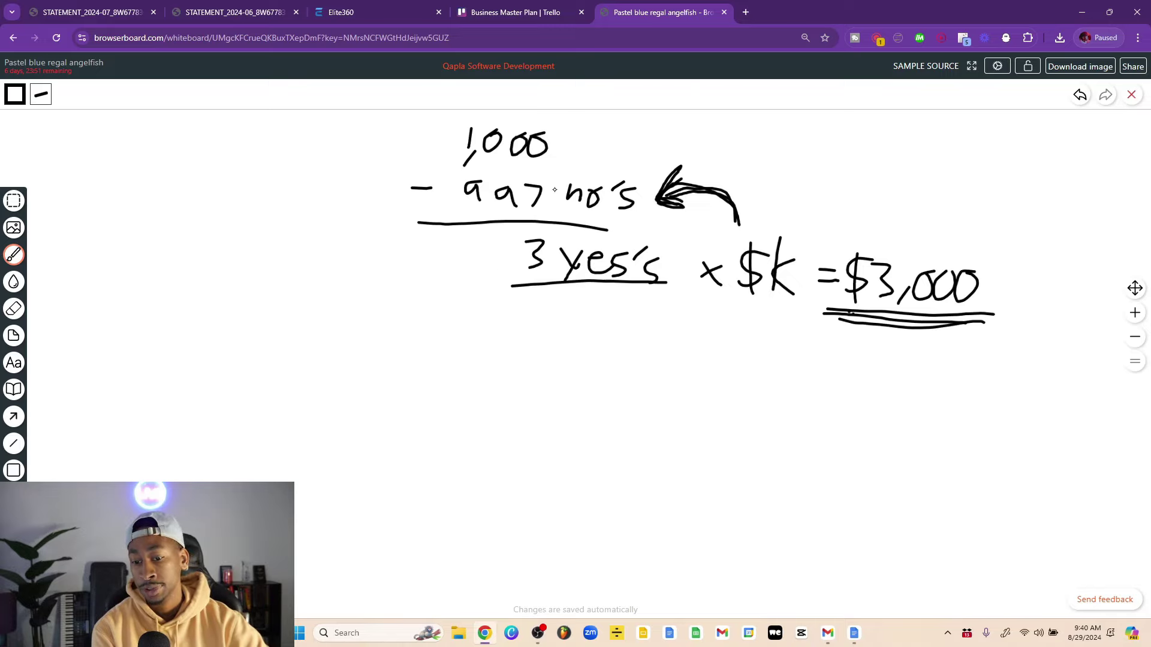
pyautogui.moveTo(582, 293)
pyautogui.mouseDown()
pyautogui.moveTo(658, 280)
pyautogui.moveTo(520, 270)
pyautogui.mouseUp()
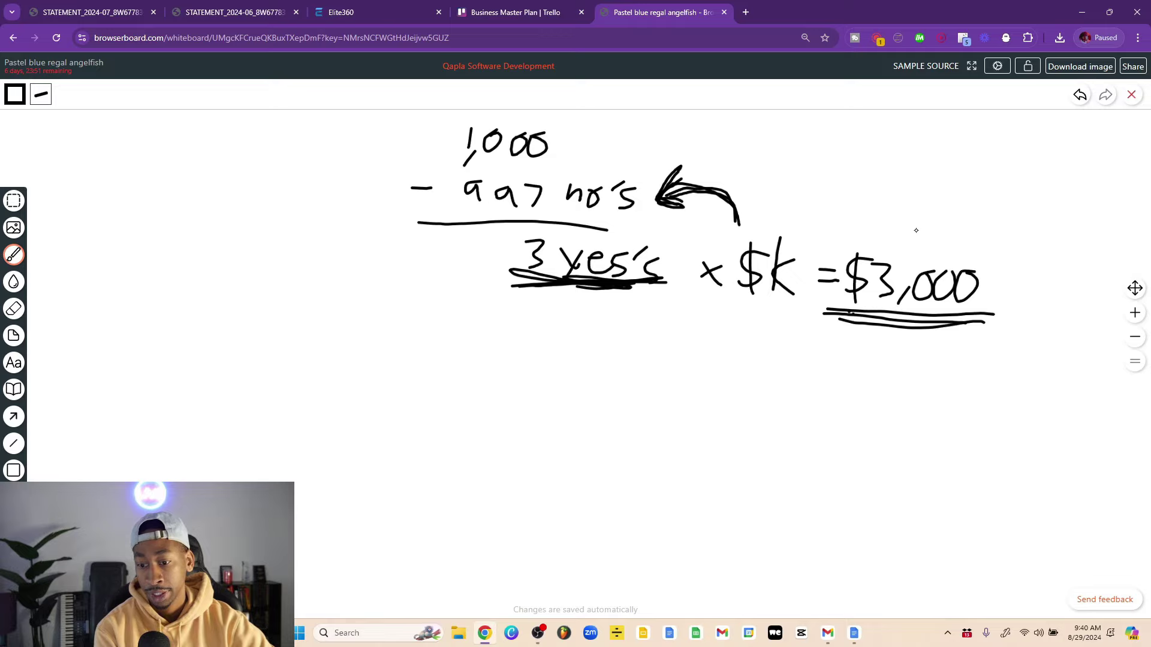
pyautogui.moveTo(873, 218)
pyautogui.mouseDown()
pyautogui.moveTo(889, 246)
pyautogui.moveTo(979, 213)
pyautogui.mouseUp()
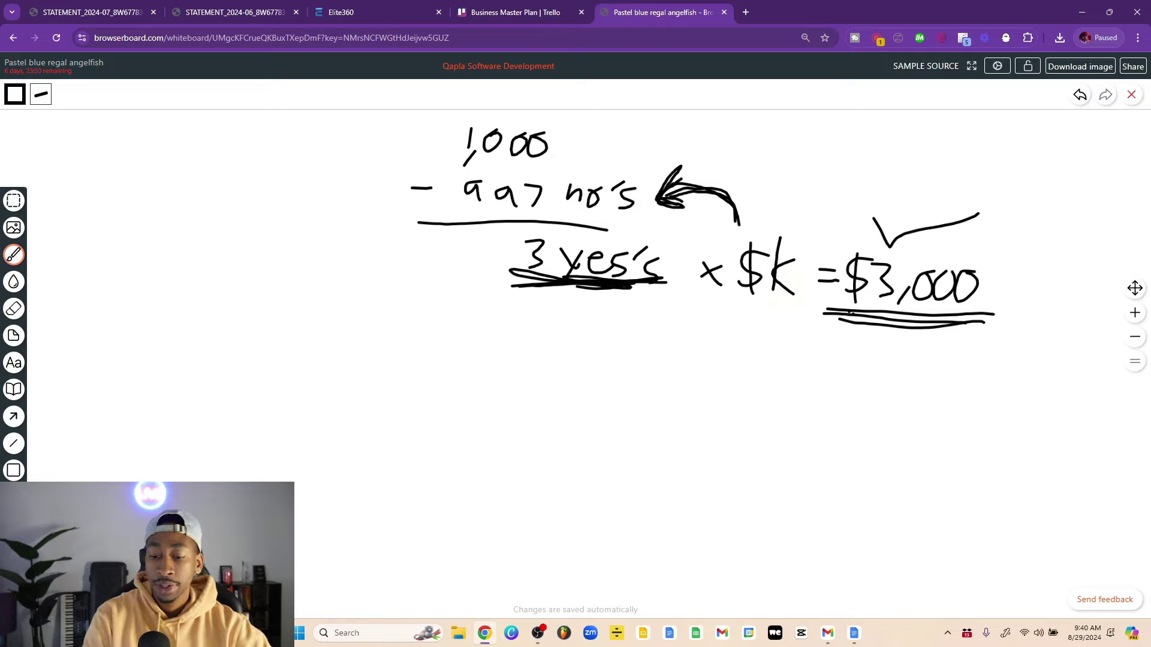
# Clear the board and write three names down the left side
pyautogui.click(1131, 94)
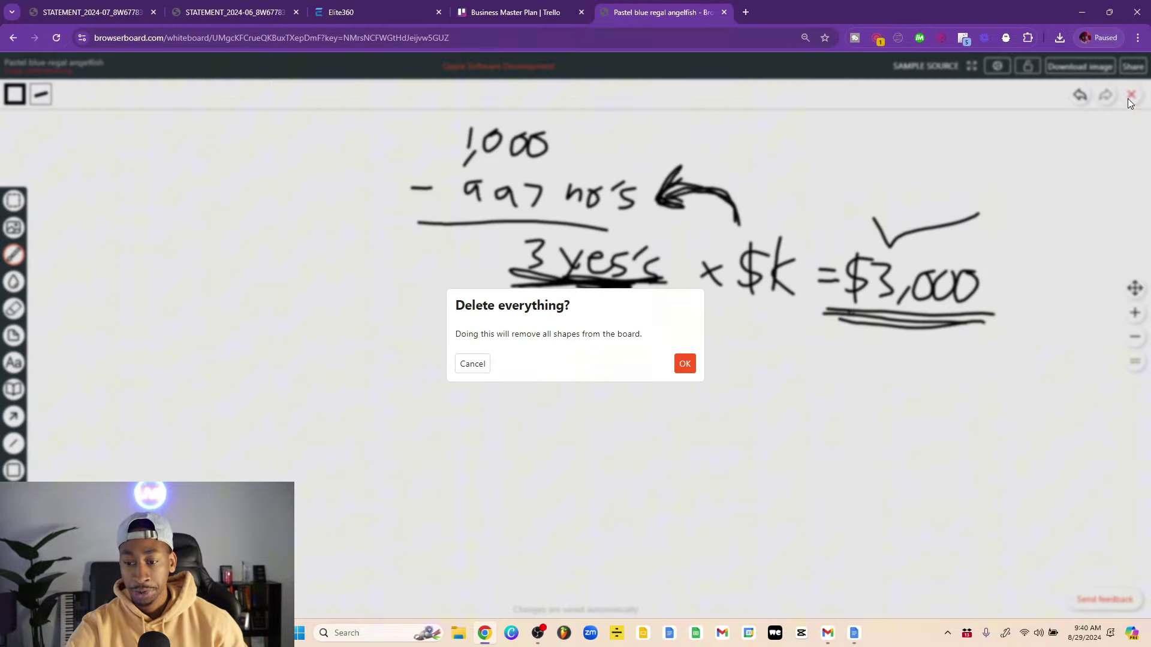
pyautogui.click(684, 365)
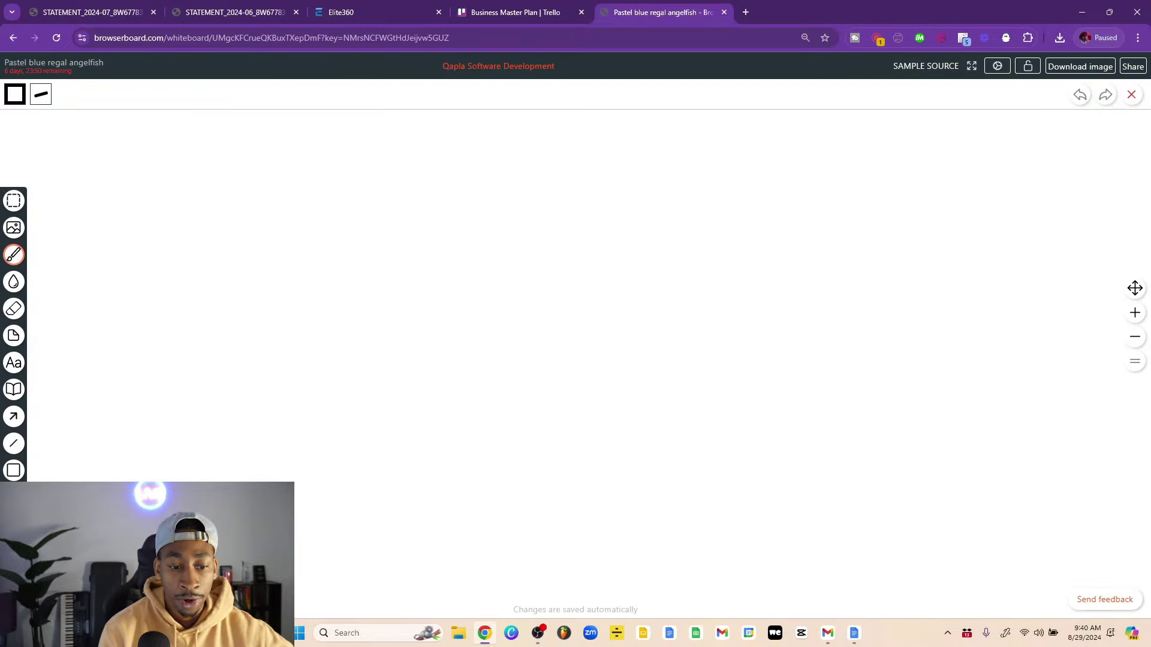
pyautogui.moveTo(102, 194)
pyautogui.mouseDown()
pyautogui.moveTo(175, 204)
pyautogui.moveTo(205, 180)
pyautogui.moveTo(240, 177)
pyautogui.mouseUp()
pyautogui.moveTo(123, 269)
pyautogui.mouseDown()
pyautogui.moveTo(93, 294)
pyautogui.moveTo(147, 264)
pyautogui.moveTo(160, 312)
pyautogui.moveTo(215, 297)
pyautogui.moveTo(281, 303)
pyautogui.moveTo(270, 338)
pyautogui.mouseUp()
pyautogui.moveTo(99, 376)
pyautogui.mouseDown()
pyautogui.moveTo(97, 423)
pyautogui.moveTo(143, 406)
pyautogui.moveTo(157, 439)
pyautogui.mouseUp()
pyautogui.moveTo(173, 388)
pyautogui.mouseDown()
pyautogui.moveTo(175, 423)
pyautogui.moveTo(193, 447)
pyautogui.mouseUp()
pyautogui.moveTo(204, 415); pyautogui.dragTo(228, 434)
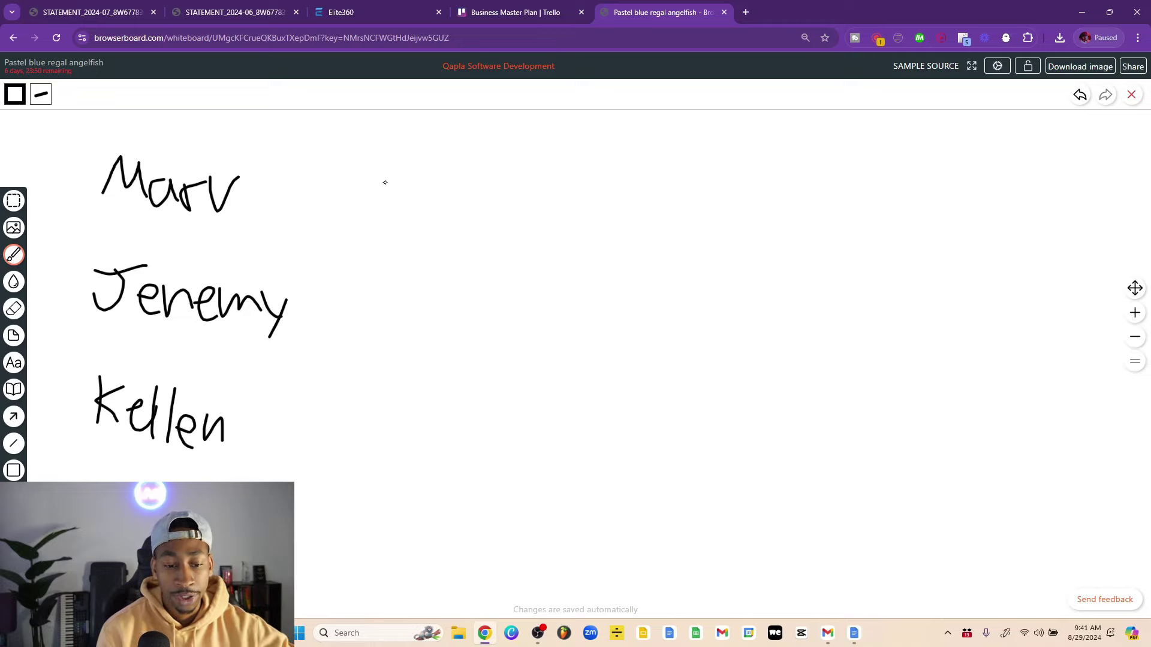
# Write 460, 2000+ and 200 beside the three names
pyautogui.moveTo(323, 167); pyautogui.dragTo(338, 187)
pyautogui.moveTo(335, 168); pyautogui.dragTo(334, 205)
pyautogui.moveTo(363, 169)
pyautogui.mouseDown()
pyautogui.moveTo(350, 199)
pyautogui.moveTo(348, 189)
pyautogui.mouseUp()
pyautogui.moveTo(388, 169)
pyautogui.mouseDown()
pyautogui.moveTo(377, 198)
pyautogui.moveTo(373, 180)
pyautogui.mouseUp()
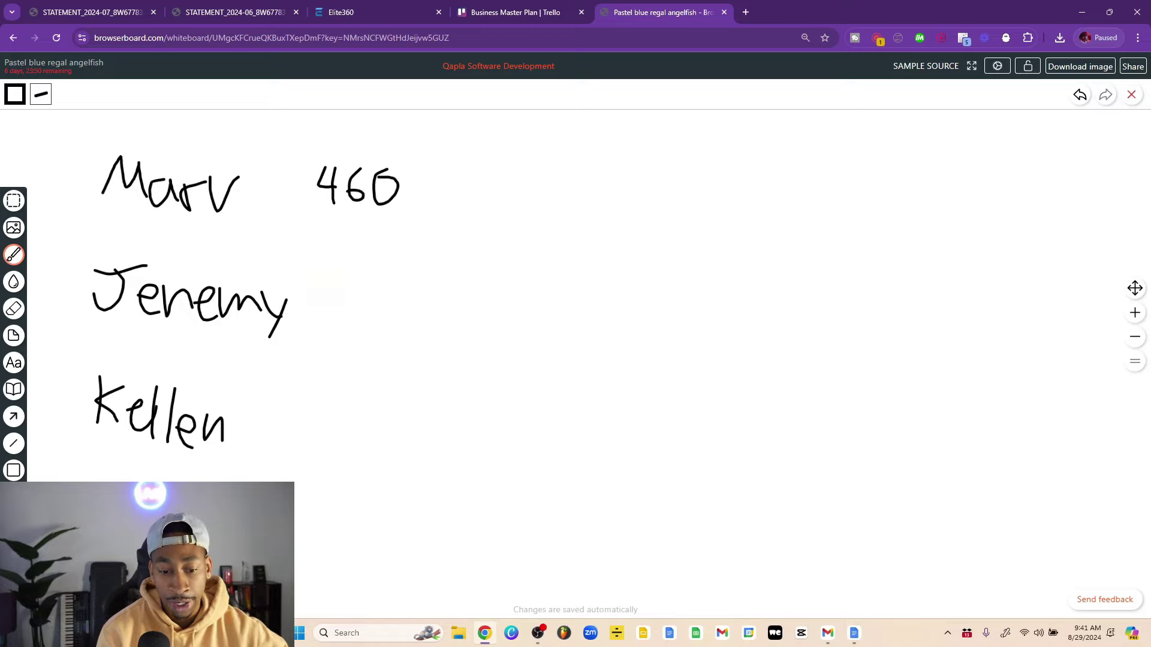
pyautogui.moveTo(322, 290)
pyautogui.mouseDown()
pyautogui.moveTo(328, 318)
pyautogui.moveTo(367, 310)
pyautogui.moveTo(364, 294)
pyautogui.mouseUp()
pyautogui.moveTo(387, 292)
pyautogui.mouseDown()
pyautogui.moveTo(379, 308)
pyautogui.moveTo(400, 293)
pyautogui.mouseUp()
pyautogui.moveTo(426, 285)
pyautogui.mouseDown()
pyautogui.moveTo(426, 320)
pyautogui.moveTo(438, 306)
pyautogui.mouseUp()
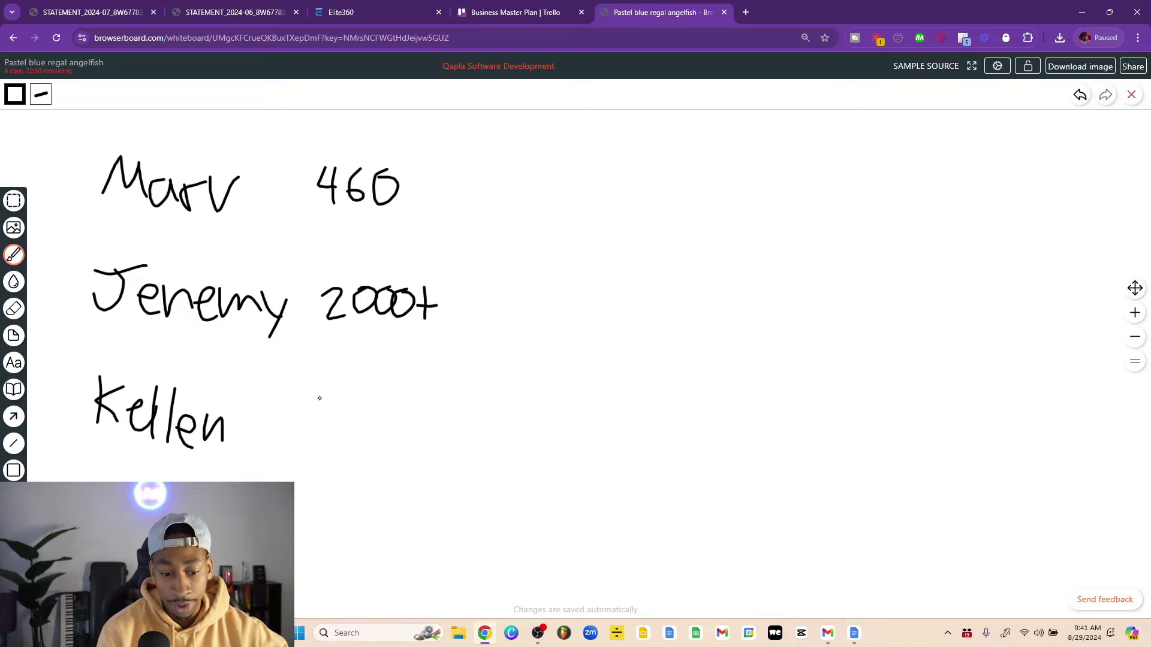
pyautogui.moveTo(310, 405)
pyautogui.mouseDown()
pyautogui.moveTo(347, 430)
pyautogui.moveTo(360, 408)
pyautogui.moveTo(381, 411)
pyautogui.mouseUp()
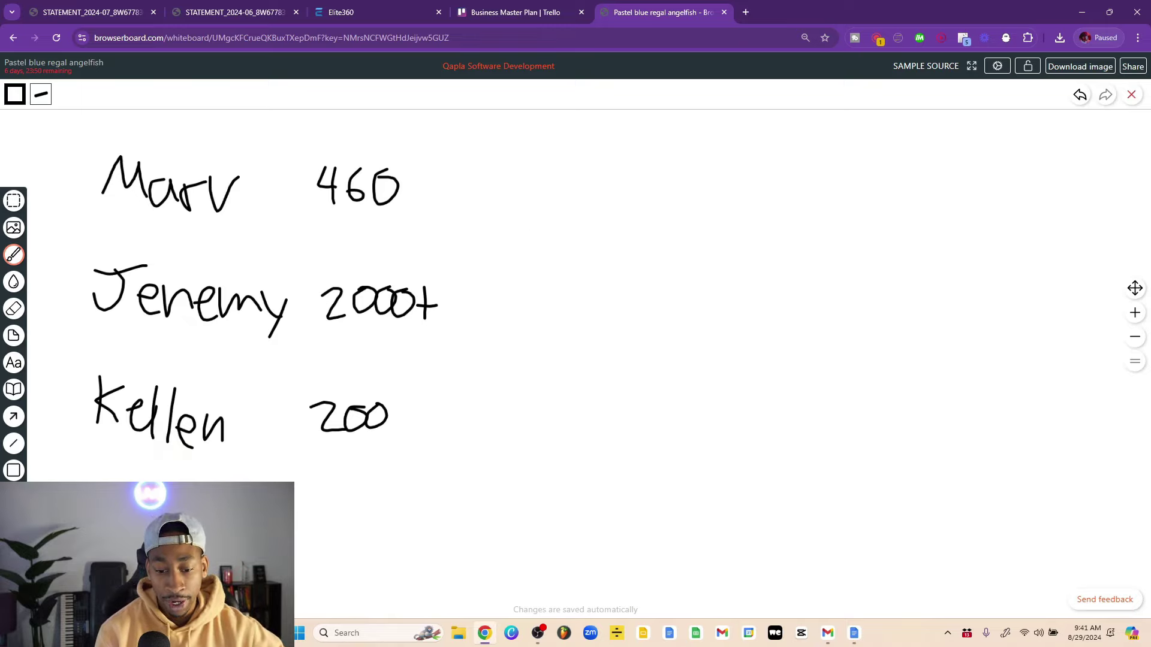
# Add $1000, $3,200 and $3,000 to the right of 200, 2000+ and 460
pyautogui.moveTo(554, 408)
pyautogui.mouseDown()
pyautogui.moveTo(532, 441)
pyautogui.moveTo(553, 451)
pyautogui.moveTo(574, 415)
pyautogui.moveTo(603, 424)
pyautogui.moveTo(608, 443)
pyautogui.moveTo(624, 421)
pyautogui.moveTo(557, 405)
pyautogui.mouseUp()
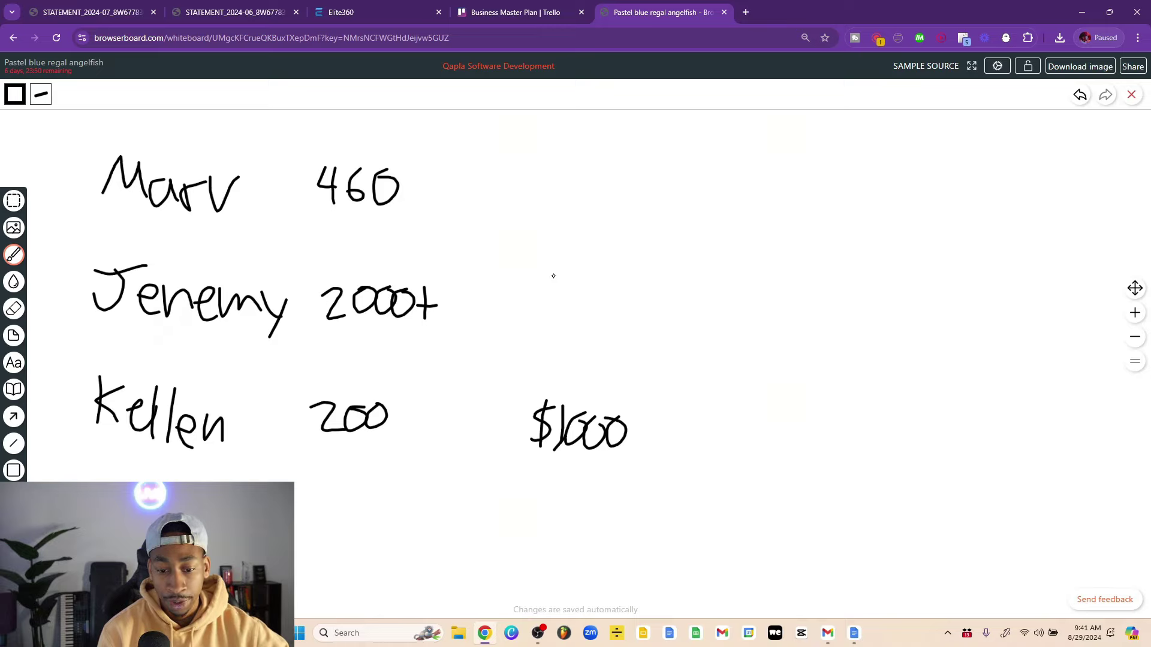
pyautogui.moveTo(553, 276)
pyautogui.mouseDown()
pyautogui.moveTo(531, 310)
pyautogui.moveTo(540, 316)
pyautogui.moveTo(612, 316)
pyautogui.moveTo(644, 289)
pyautogui.moveTo(568, 328)
pyautogui.mouseUp()
pyautogui.click(581, 306)
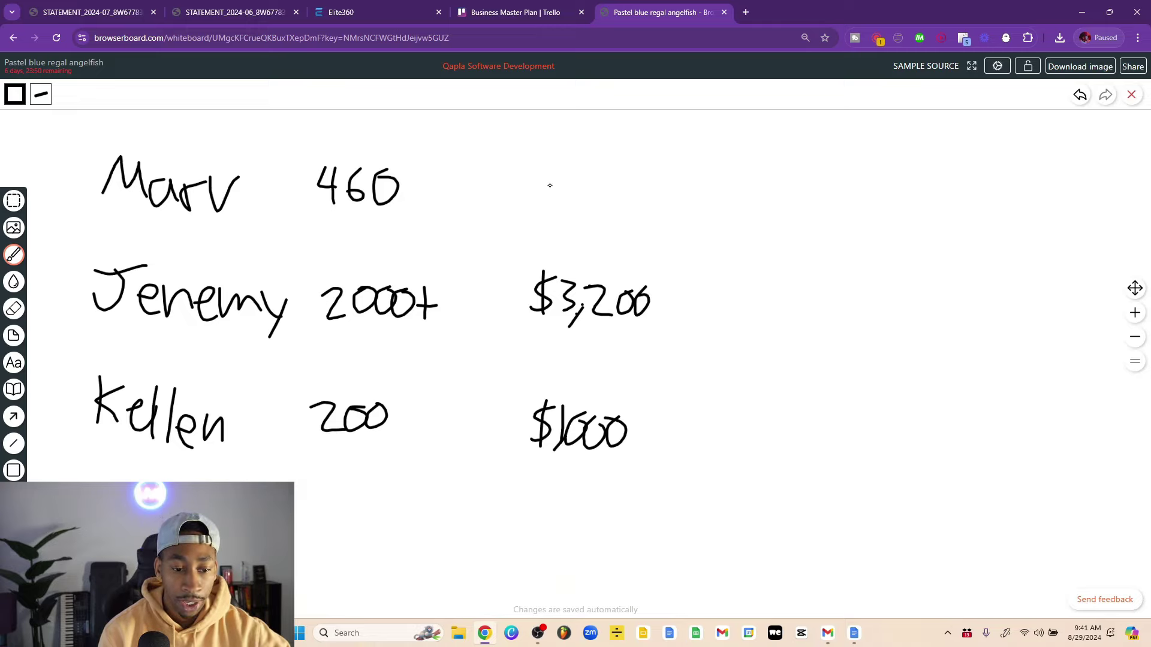
pyautogui.moveTo(555, 166)
pyautogui.mouseDown()
pyautogui.moveTo(535, 194)
pyautogui.moveTo(581, 207)
pyautogui.mouseUp()
pyautogui.moveTo(607, 171); pyautogui.dragTo(647, 164)
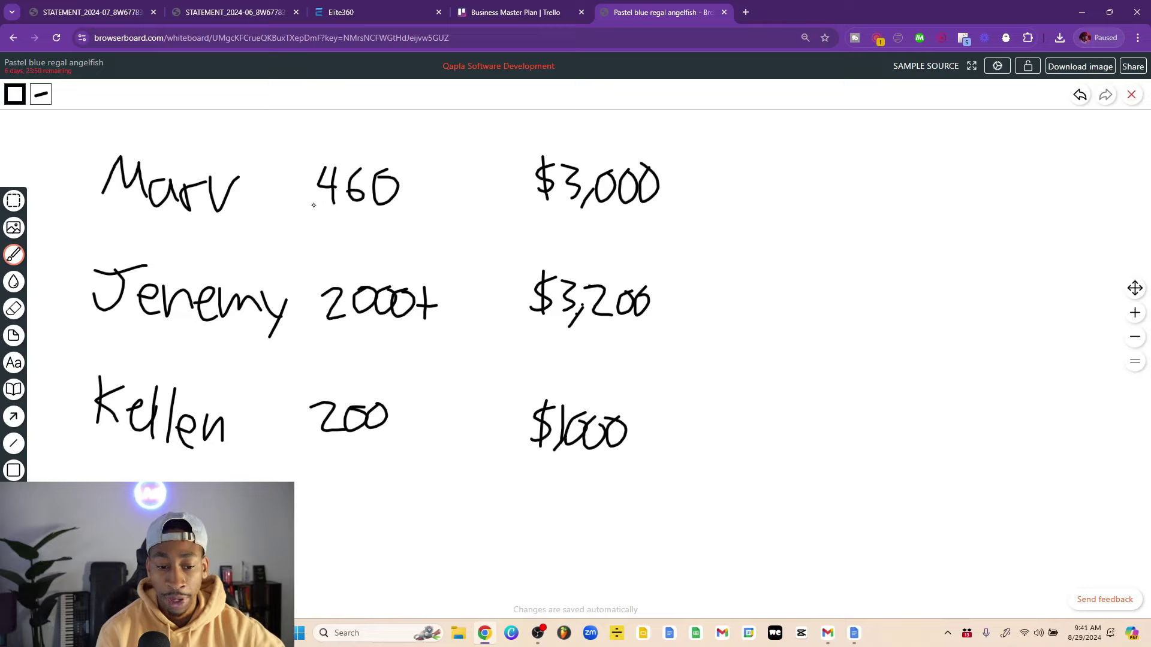
# Draw down arrows above 460 and 200, check 2000+, and underline 2000+ and 460
pyautogui.moveTo(352, 123); pyautogui.dragTo(358, 157)
pyautogui.moveTo(347, 139); pyautogui.dragTo(369, 142)
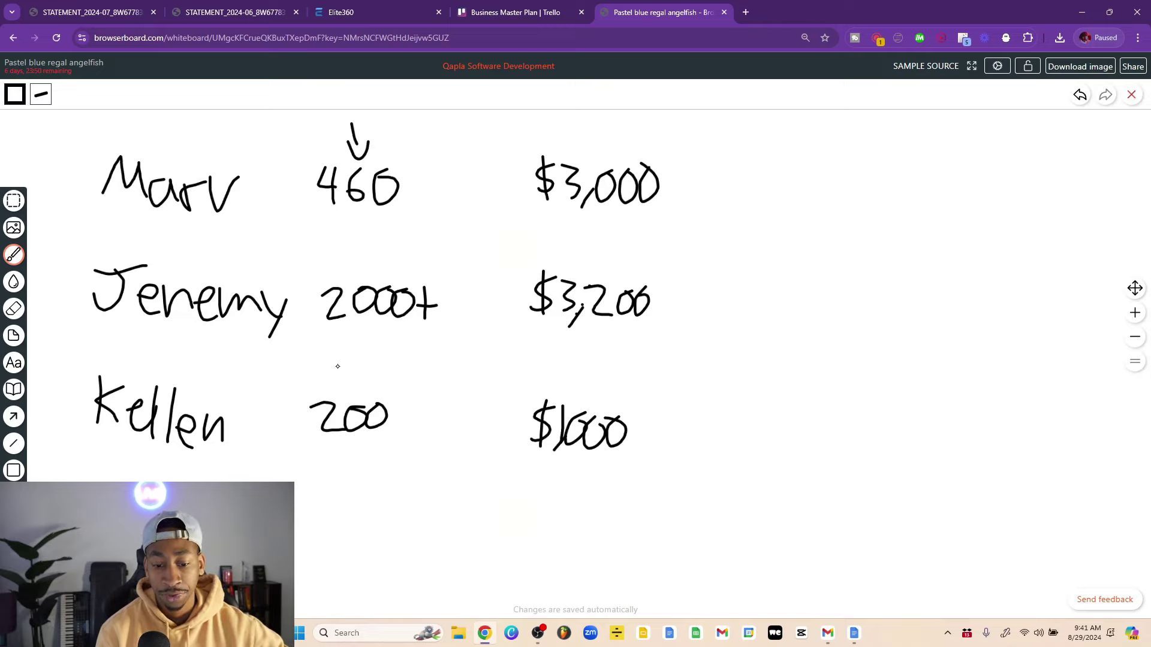
pyautogui.moveTo(343, 363); pyautogui.dragTo(346, 393)
pyautogui.moveTo(334, 371); pyautogui.dragTo(357, 380)
pyautogui.moveTo(350, 258)
pyautogui.mouseDown()
pyautogui.moveTo(358, 268)
pyautogui.moveTo(398, 246)
pyautogui.mouseUp()
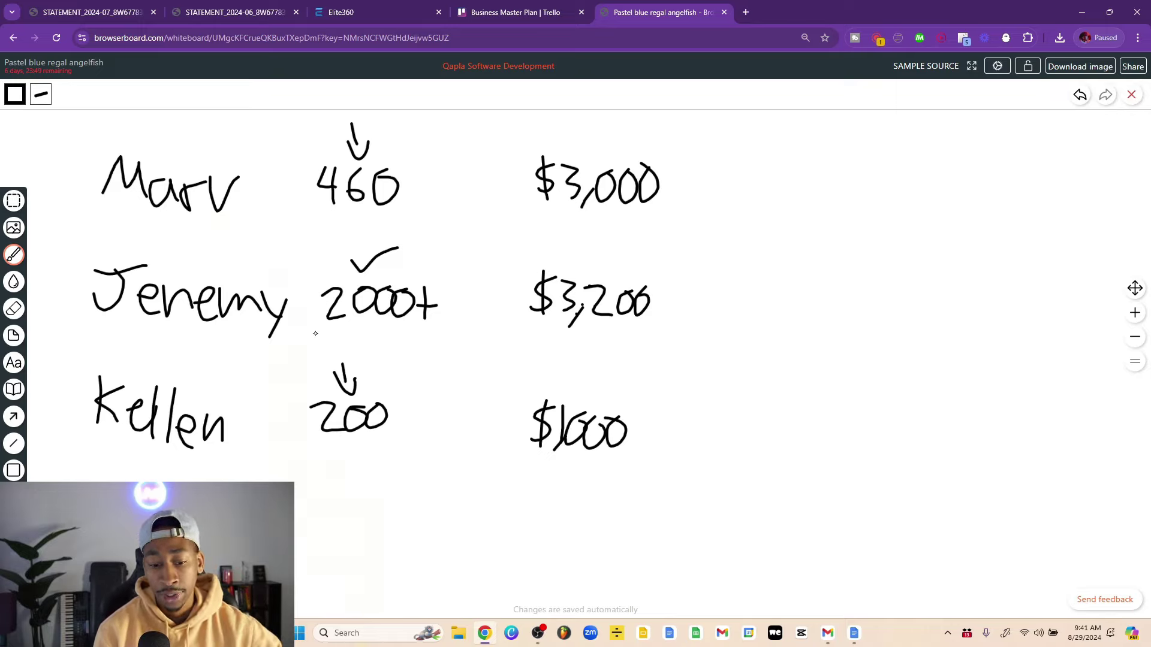
pyautogui.moveTo(315, 333); pyautogui.dragTo(447, 327)
pyautogui.moveTo(314, 220)
pyautogui.mouseDown()
pyautogui.moveTo(402, 217)
pyautogui.moveTo(342, 209)
pyautogui.mouseUp()
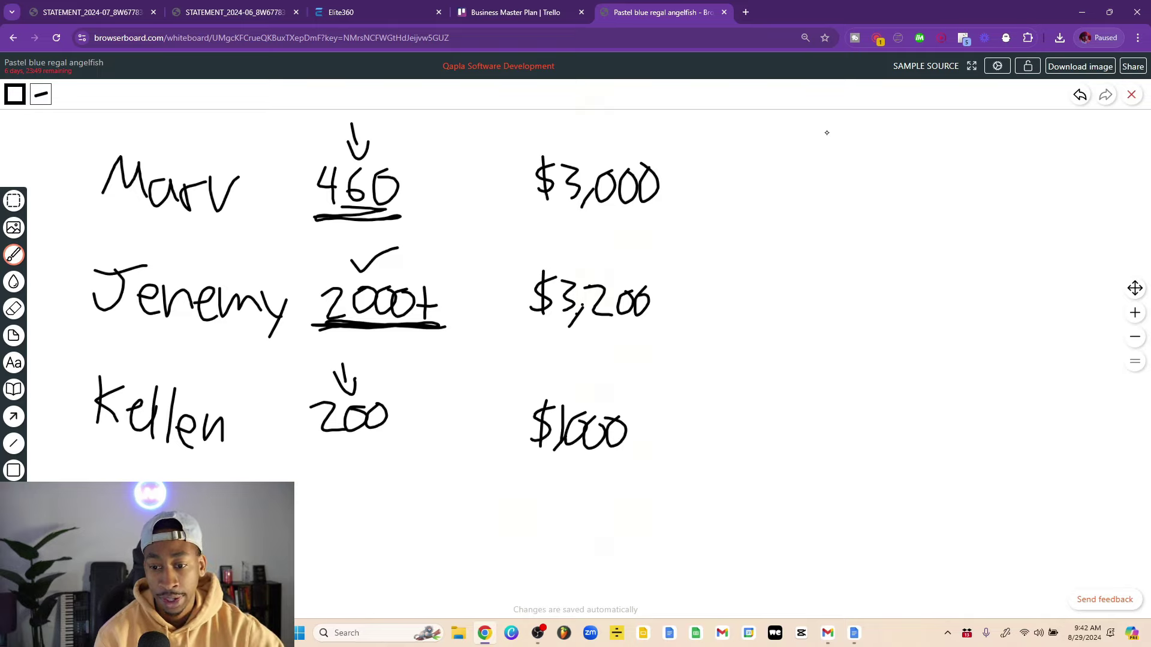
# Write 'offer' at the top right with '$500 - $1,000' beneath it
pyautogui.moveTo(827, 126); pyautogui.dragTo(838, 151)
pyautogui.moveTo(830, 139)
pyautogui.mouseDown()
pyautogui.moveTo(852, 138)
pyautogui.moveTo(854, 154)
pyautogui.moveTo(881, 143)
pyautogui.mouseUp()
pyautogui.moveTo(877, 144)
pyautogui.mouseDown()
pyautogui.moveTo(901, 157)
pyautogui.moveTo(918, 138)
pyautogui.mouseUp()
pyautogui.moveTo(785, 203)
pyautogui.mouseDown()
pyautogui.moveTo(777, 198)
pyautogui.moveTo(770, 222)
pyautogui.mouseUp()
pyautogui.moveTo(782, 187)
pyautogui.mouseDown()
pyautogui.moveTo(781, 227)
pyautogui.moveTo(825, 197)
pyautogui.moveTo(900, 232)
pyautogui.moveTo(937, 226)
pyautogui.moveTo(926, 236)
pyautogui.moveTo(960, 211)
pyautogui.moveTo(999, 207)
pyautogui.mouseUp()
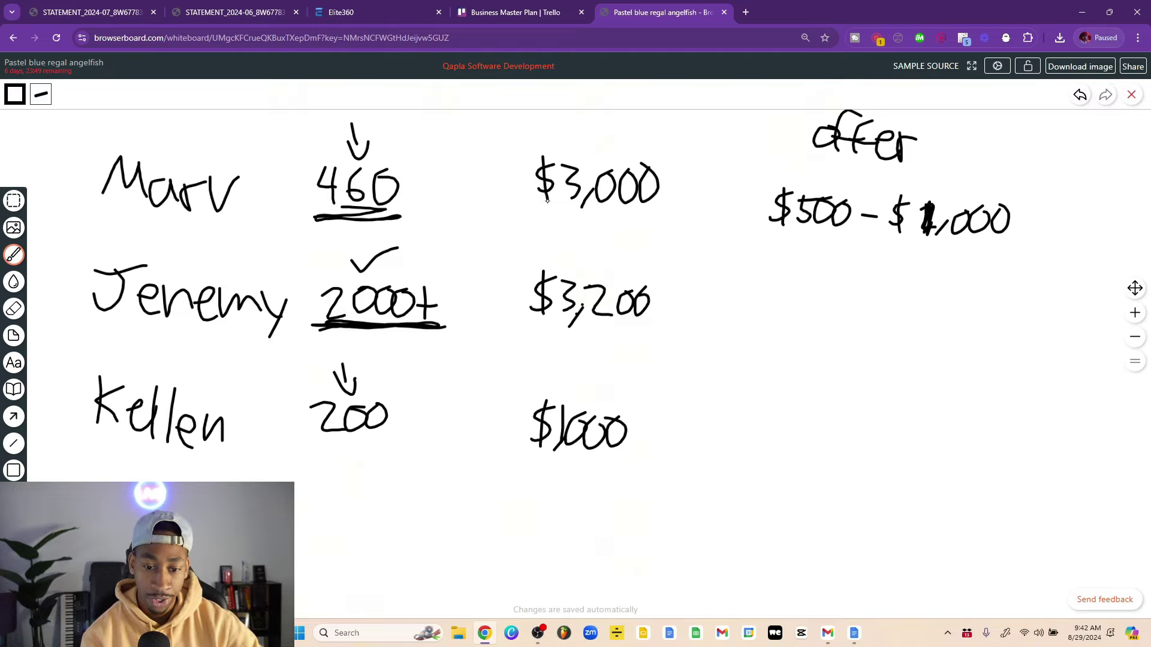
# Underline $3,000 and the $500 - $1,000 offer range
pyautogui.moveTo(528, 211)
pyautogui.mouseDown()
pyautogui.moveTo(620, 217)
pyautogui.moveTo(514, 221)
pyautogui.moveTo(665, 235)
pyautogui.moveTo(612, 224)
pyautogui.mouseUp()
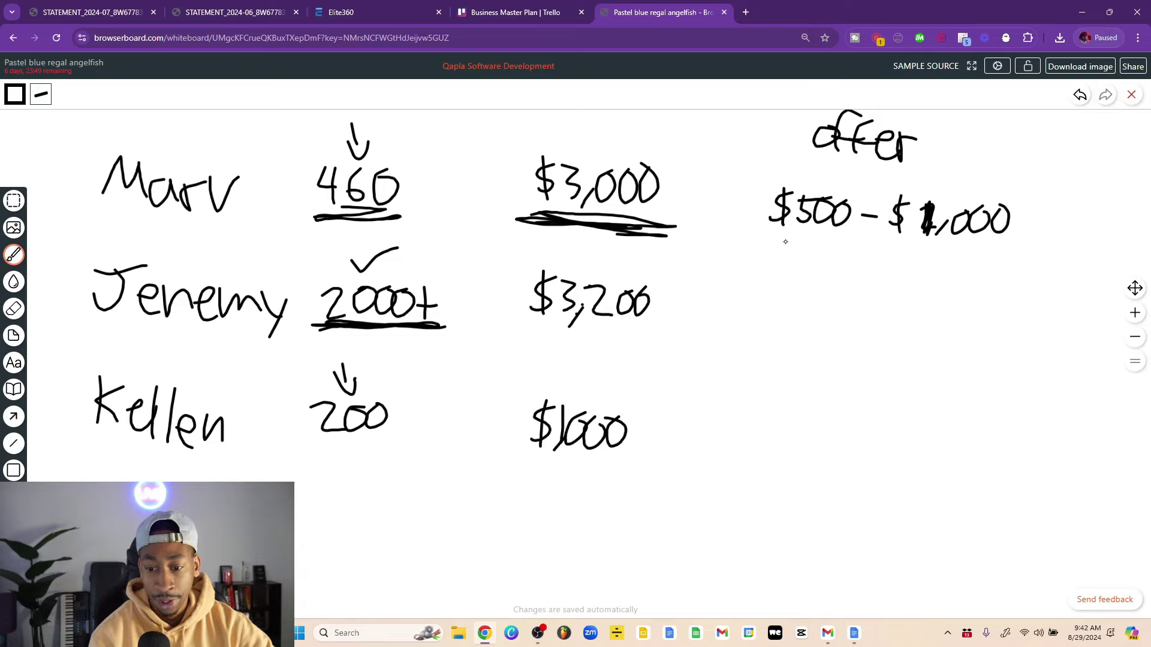
pyautogui.moveTo(774, 245); pyautogui.dragTo(978, 260)
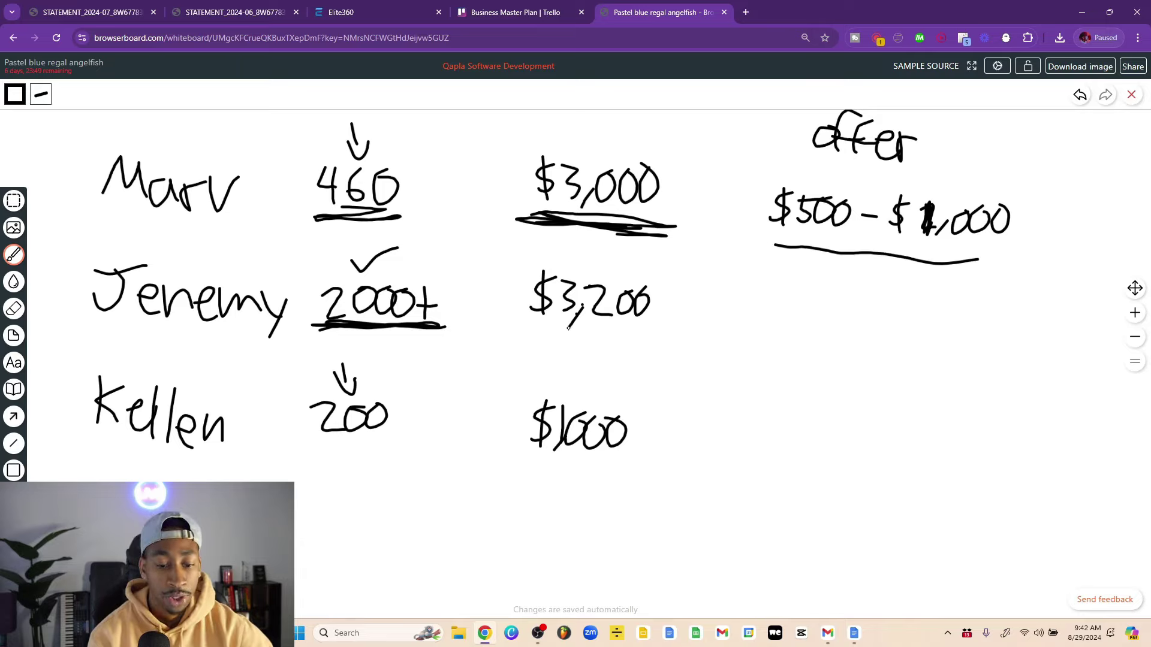
pyautogui.moveTo(569, 327); pyautogui.dragTo(565, 328)
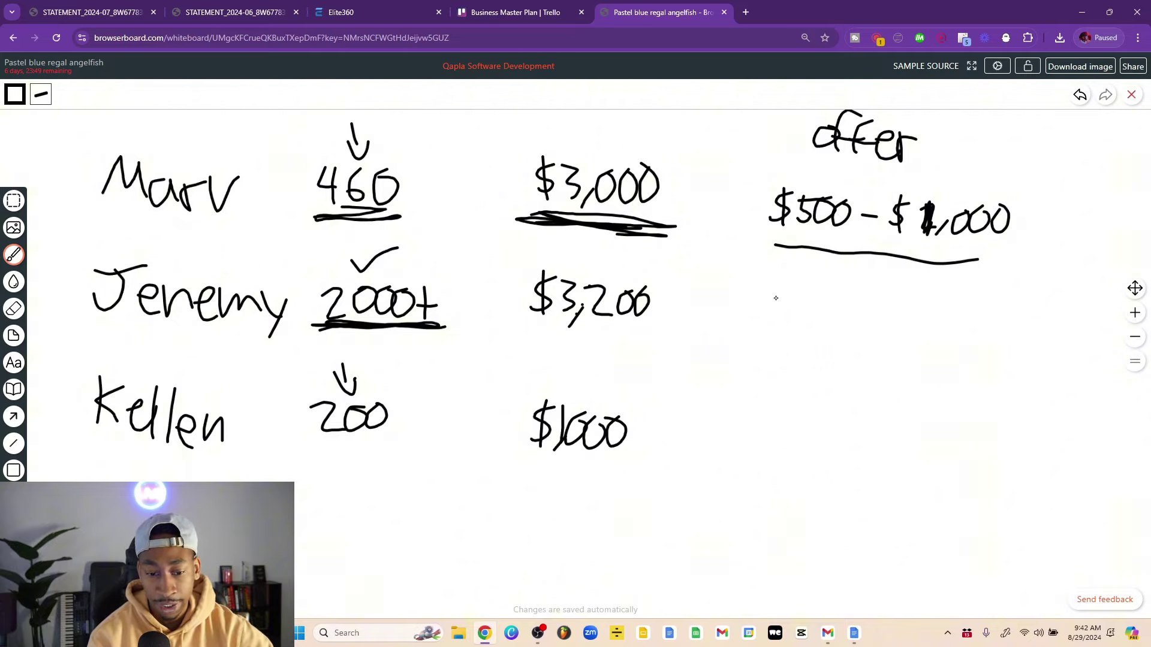
# Write '$400 x 8 =' below the offer range
pyautogui.moveTo(796, 288)
pyautogui.mouseDown()
pyautogui.moveTo(773, 296)
pyautogui.moveTo(767, 316)
pyautogui.mouseUp()
pyautogui.moveTo(783, 279); pyautogui.dragTo(782, 325)
pyautogui.moveTo(804, 289); pyautogui.dragTo(816, 311)
pyautogui.moveTo(810, 294)
pyautogui.mouseDown()
pyautogui.moveTo(812, 328)
pyautogui.moveTo(833, 297)
pyautogui.moveTo(848, 315)
pyautogui.moveTo(863, 303)
pyautogui.moveTo(892, 320)
pyautogui.moveTo(876, 328)
pyautogui.moveTo(907, 326)
pyautogui.moveTo(922, 306)
pyautogui.mouseUp()
pyautogui.moveTo(929, 311); pyautogui.dragTo(953, 318)
pyautogui.moveTo(932, 322); pyautogui.dragTo(954, 326)
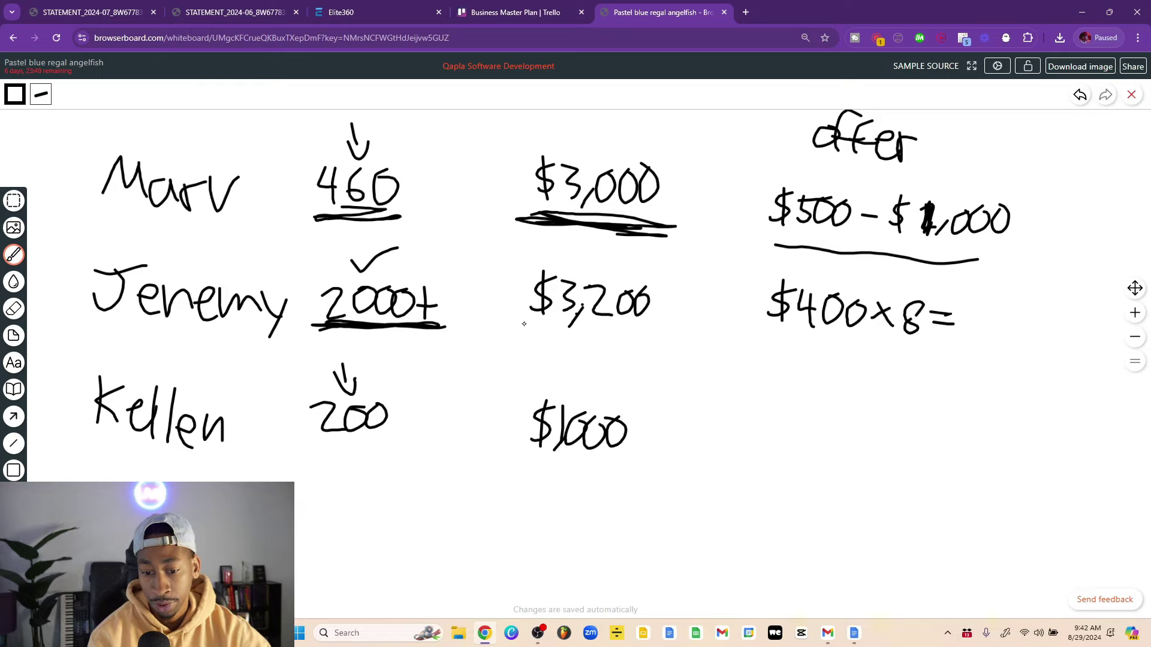
# Circle $3,200, underline 200, and write '3 @ $250' in the third row
pyautogui.moveTo(524, 327)
pyautogui.mouseDown()
pyautogui.moveTo(588, 357)
pyautogui.moveTo(697, 286)
pyautogui.moveTo(547, 249)
pyautogui.moveTo(517, 316)
pyautogui.moveTo(555, 341)
pyautogui.mouseUp()
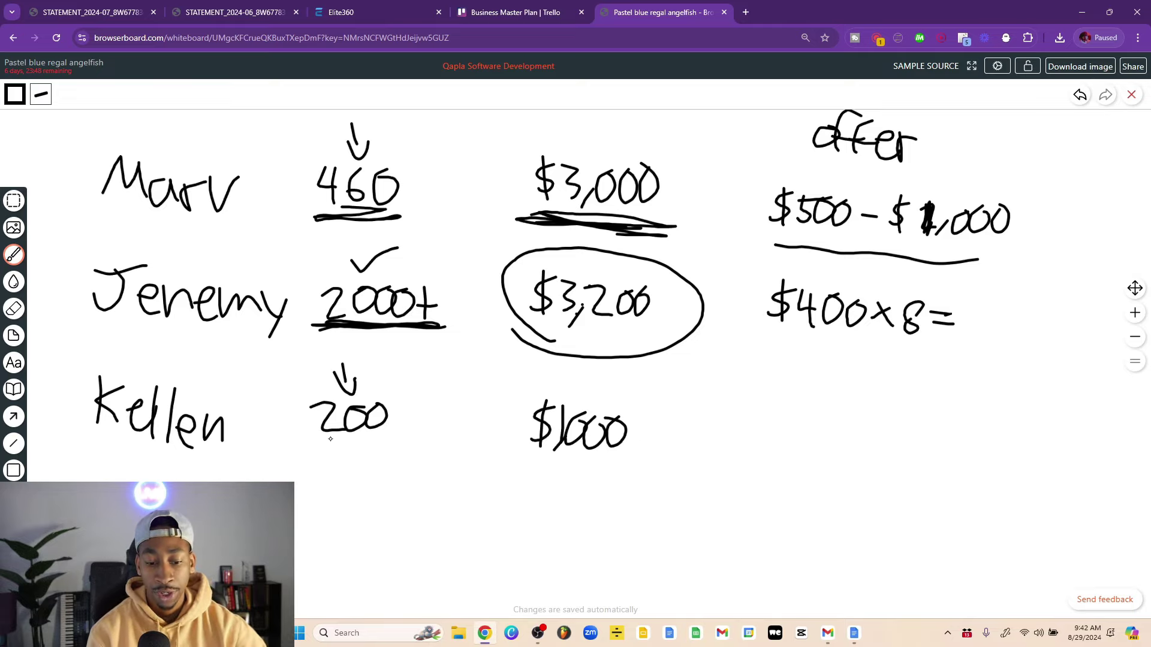
pyautogui.moveTo(309, 438)
pyautogui.mouseDown()
pyautogui.moveTo(391, 441)
pyautogui.moveTo(343, 442)
pyautogui.mouseUp()
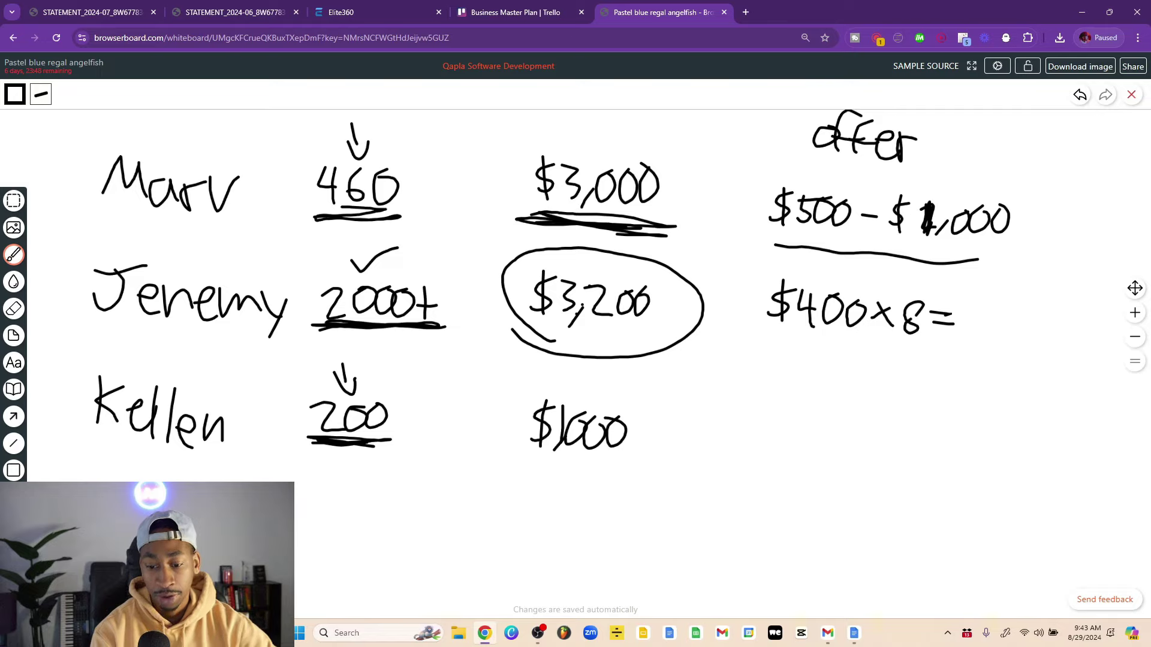
pyautogui.moveTo(760, 418); pyautogui.dragTo(765, 441)
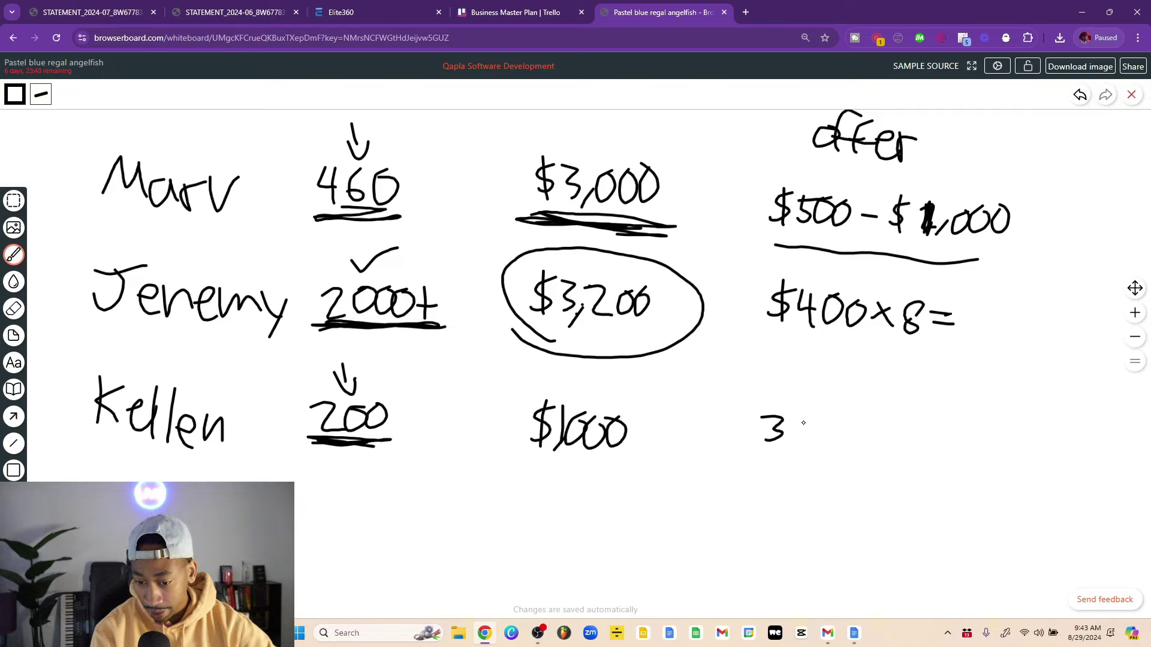
pyautogui.moveTo(846, 415)
pyautogui.mouseDown()
pyautogui.moveTo(830, 407)
pyautogui.moveTo(812, 428)
pyautogui.moveTo(901, 441)
pyautogui.moveTo(896, 424)
pyautogui.moveTo(912, 420)
pyautogui.moveTo(893, 444)
pyautogui.moveTo(923, 412)
pyautogui.moveTo(989, 440)
pyautogui.moveTo(1019, 411)
pyautogui.moveTo(997, 442)
pyautogui.mouseUp()
# Append '+ $500' after '3 @ $250' in the third row
pyautogui.moveTo(1011, 400); pyautogui.dragTo(1005, 448)
pyautogui.moveTo(1022, 414)
pyautogui.mouseDown()
pyautogui.moveTo(1026, 405)
pyautogui.moveTo(1020, 438)
pyautogui.mouseUp()
pyautogui.moveTo(1026, 411); pyautogui.dragTo(1073, 418)
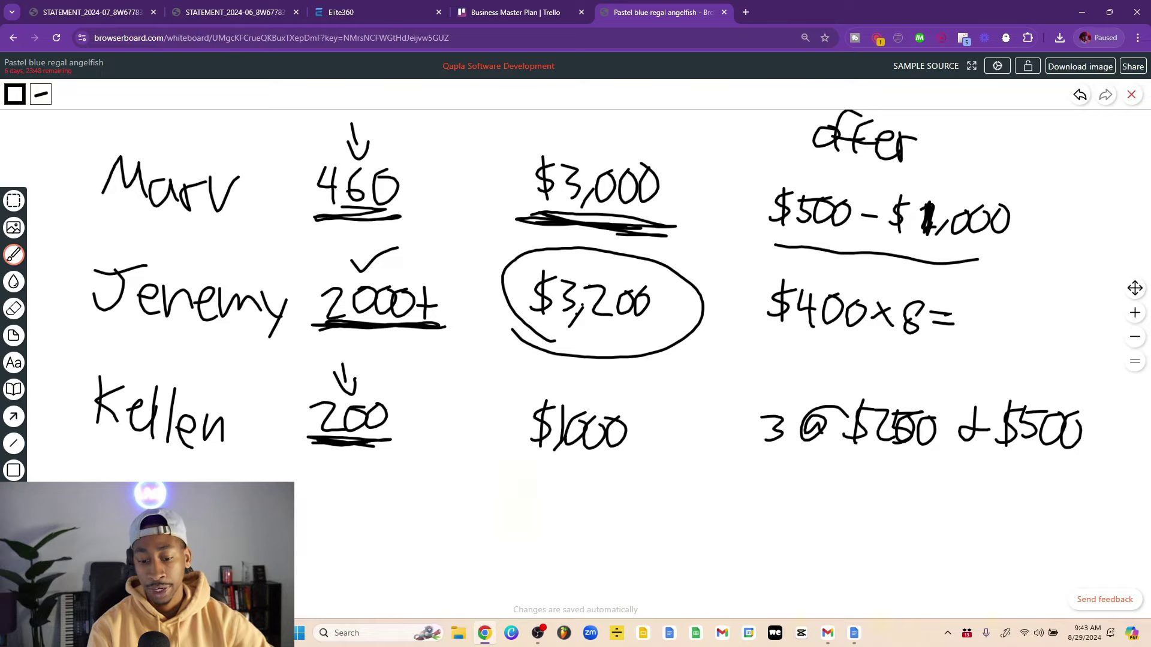
# Underline $1000 and $3,200, thicken the $3,000 underline, and box $3,000
pyautogui.moveTo(528, 464); pyautogui.dragTo(639, 457)
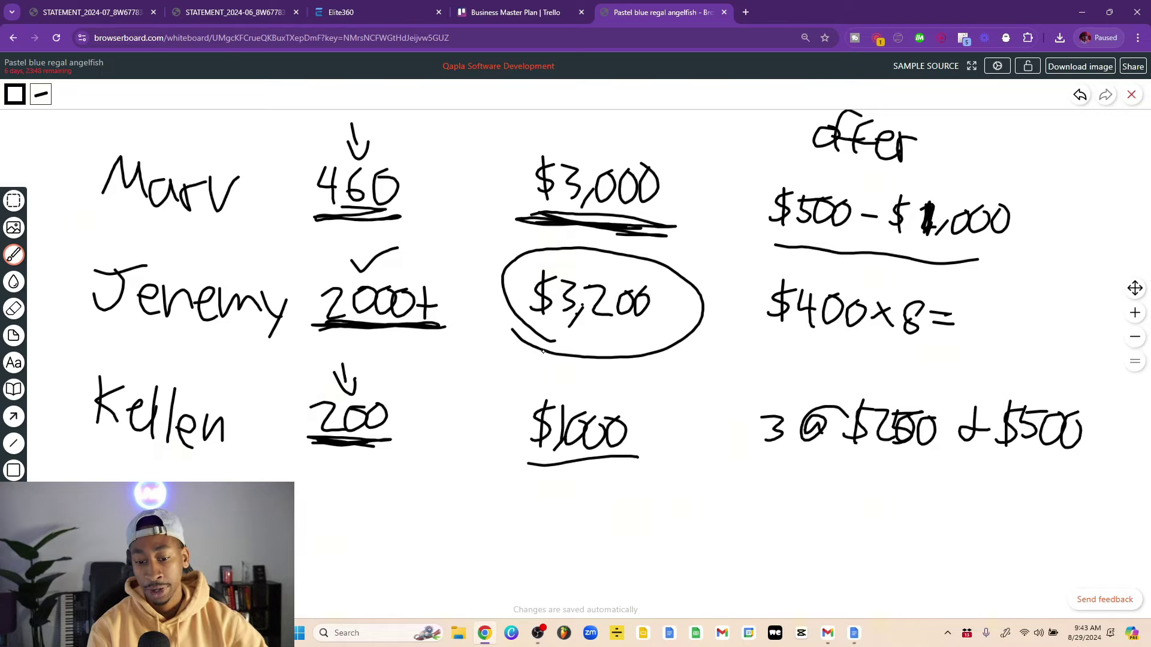
pyautogui.moveTo(518, 358); pyautogui.dragTo(725, 376)
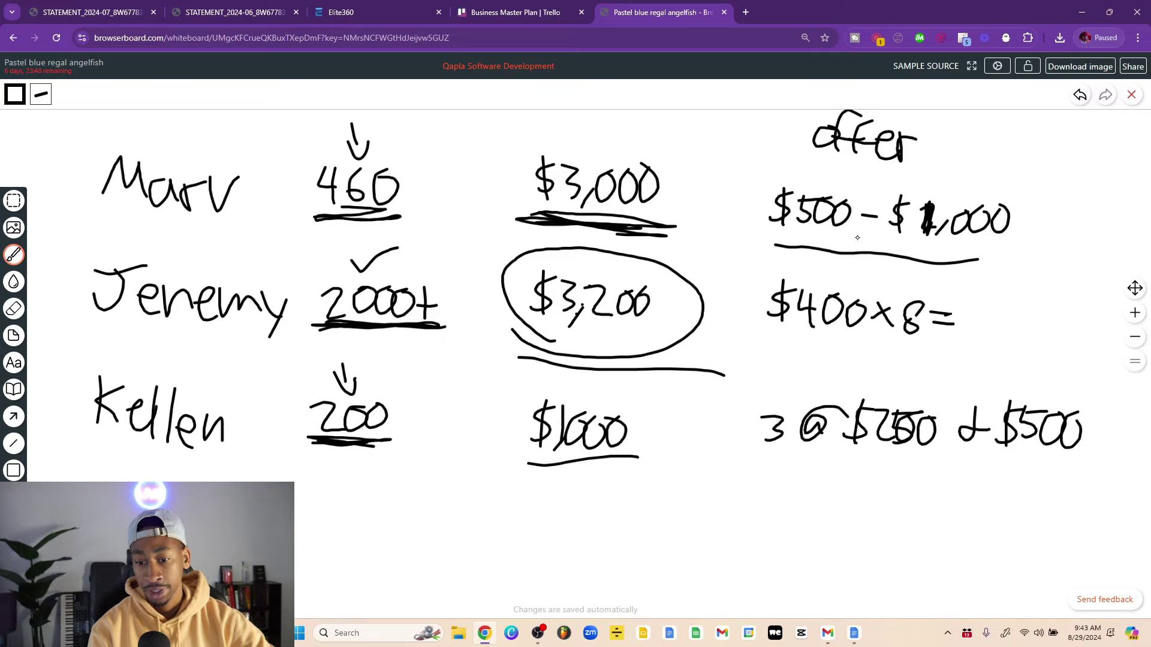
pyautogui.moveTo(576, 217); pyautogui.dragTo(515, 220)
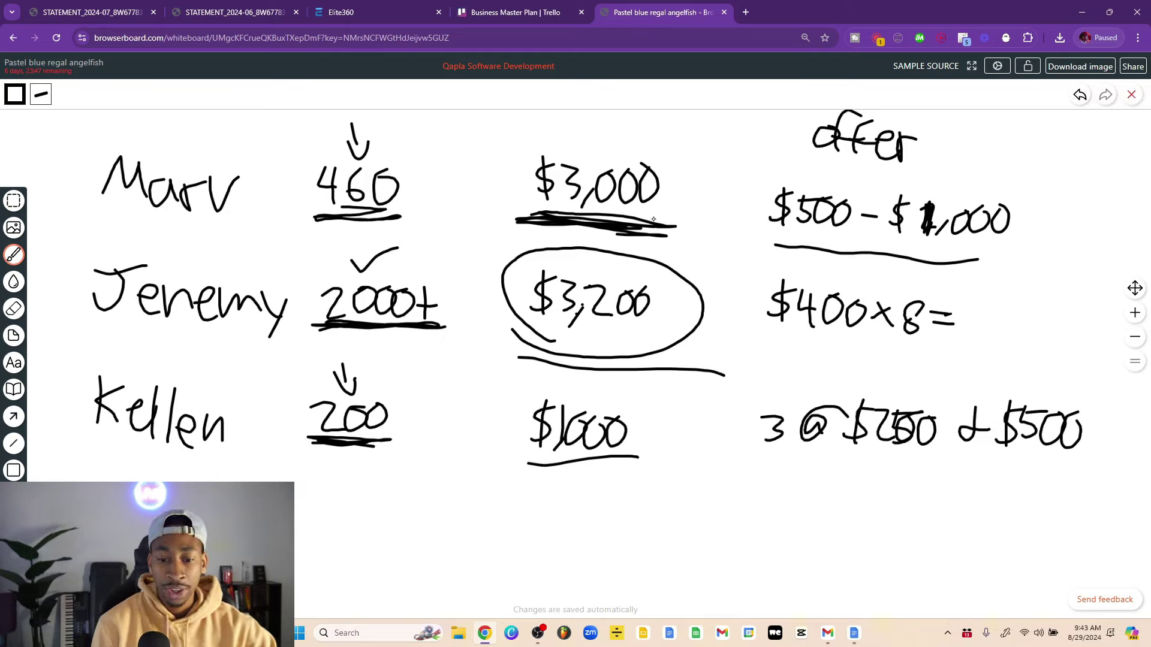
pyautogui.moveTo(676, 223)
pyautogui.mouseDown()
pyautogui.moveTo(681, 140)
pyautogui.moveTo(621, 122)
pyautogui.moveTo(520, 133)
pyautogui.moveTo(513, 207)
pyautogui.mouseUp()
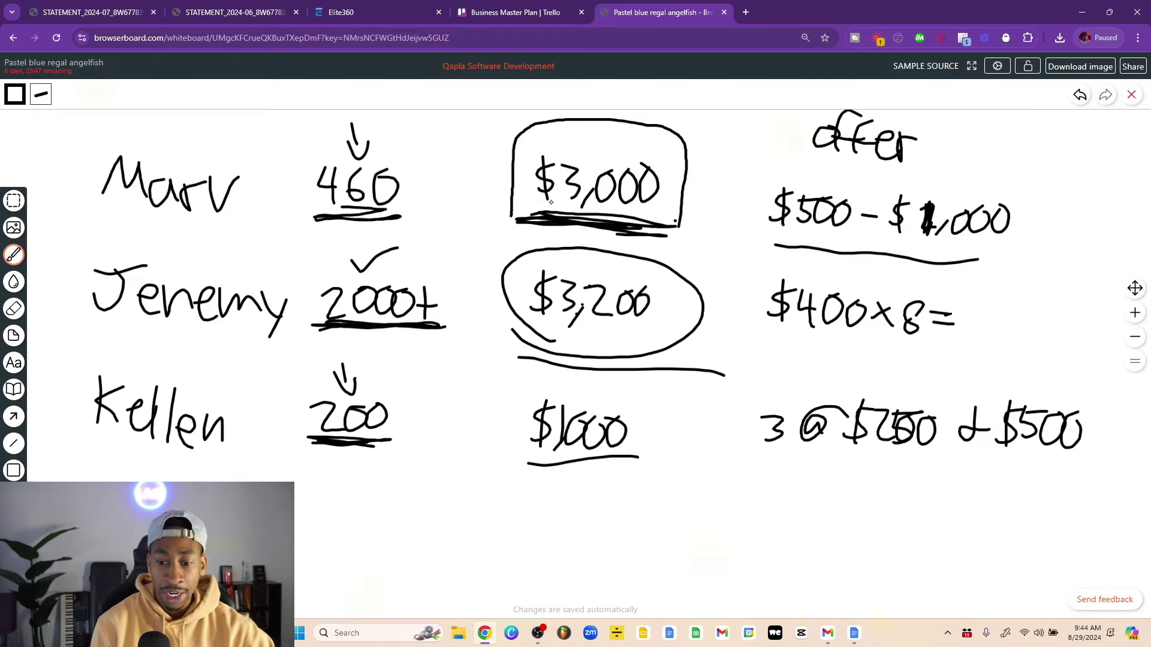
# Re-mark $1,000, $3,200, $400x8=, 200 and $1000, then draw a wavy upward arrow below
pyautogui.moveTo(899, 247)
pyautogui.mouseDown()
pyautogui.moveTo(1028, 227)
pyautogui.moveTo(947, 171)
pyautogui.moveTo(876, 231)
pyautogui.moveTo(896, 236)
pyautogui.mouseUp()
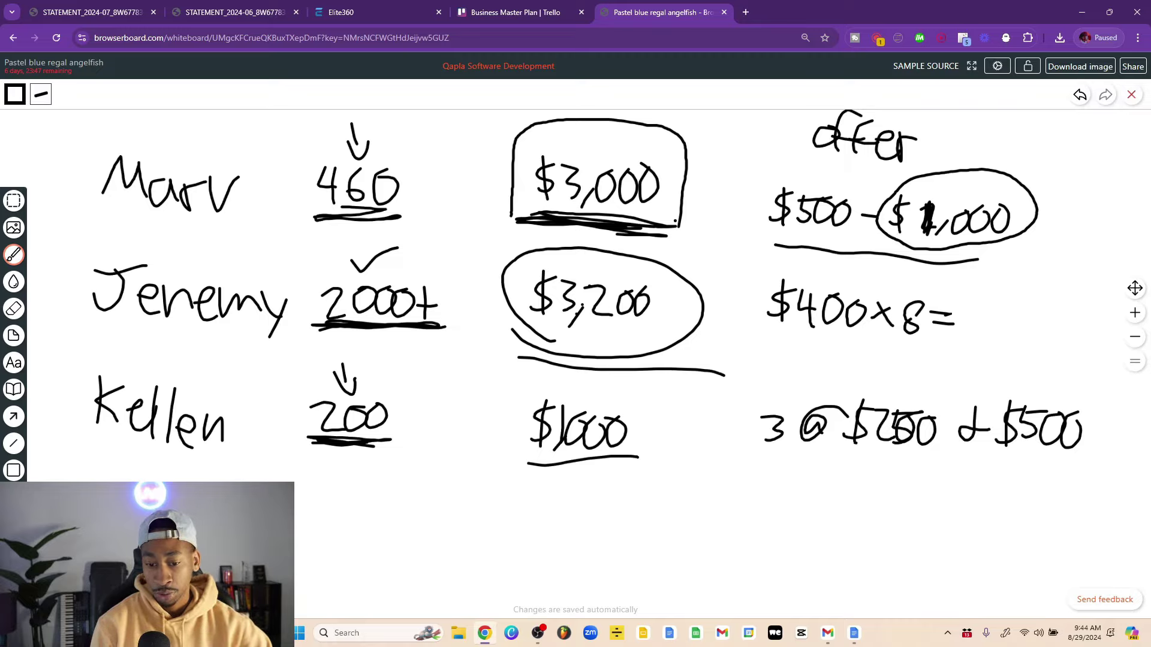
pyautogui.moveTo(528, 358); pyautogui.dragTo(721, 384)
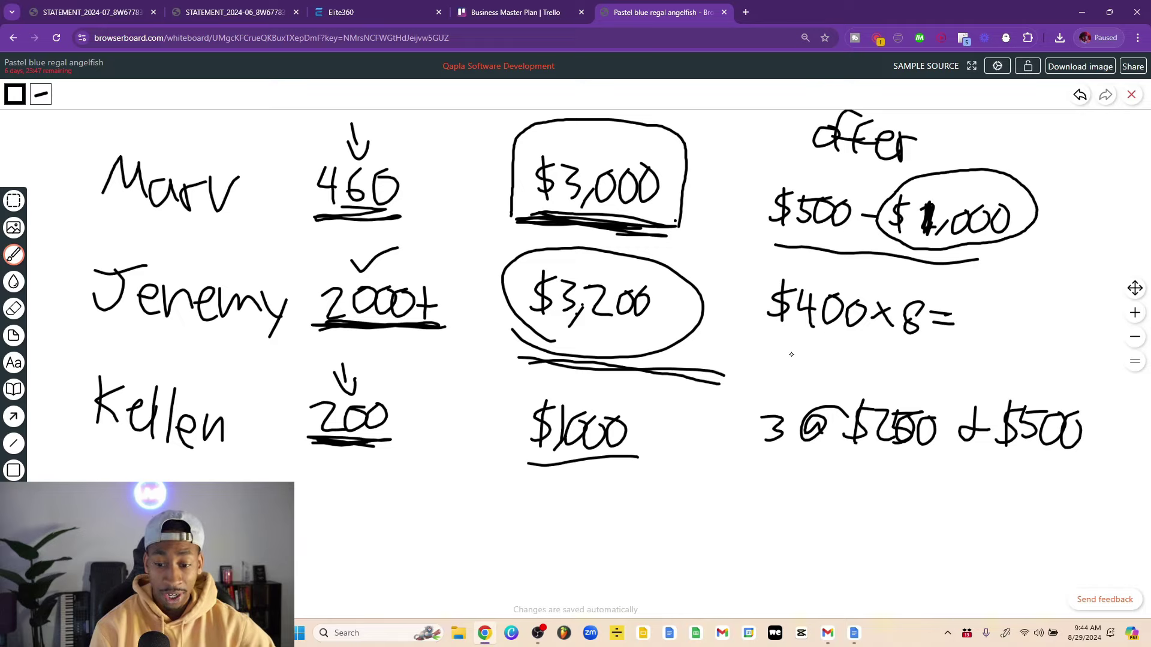
pyautogui.moveTo(760, 344); pyautogui.dragTo(940, 345)
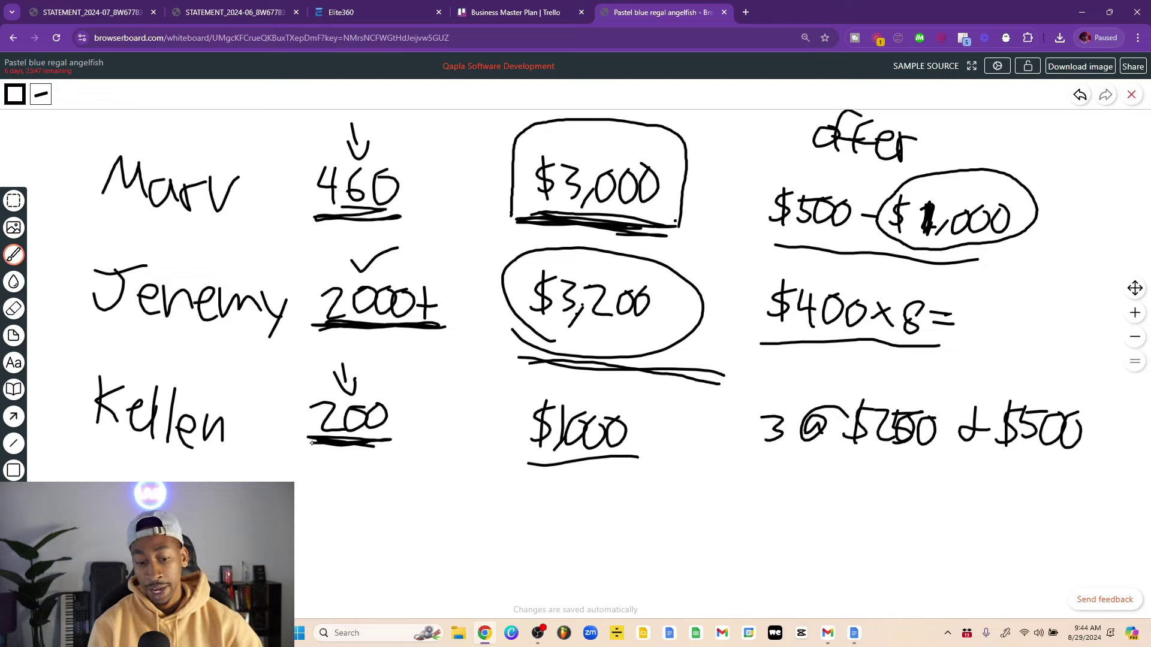
pyautogui.moveTo(311, 442); pyautogui.dragTo(339, 439)
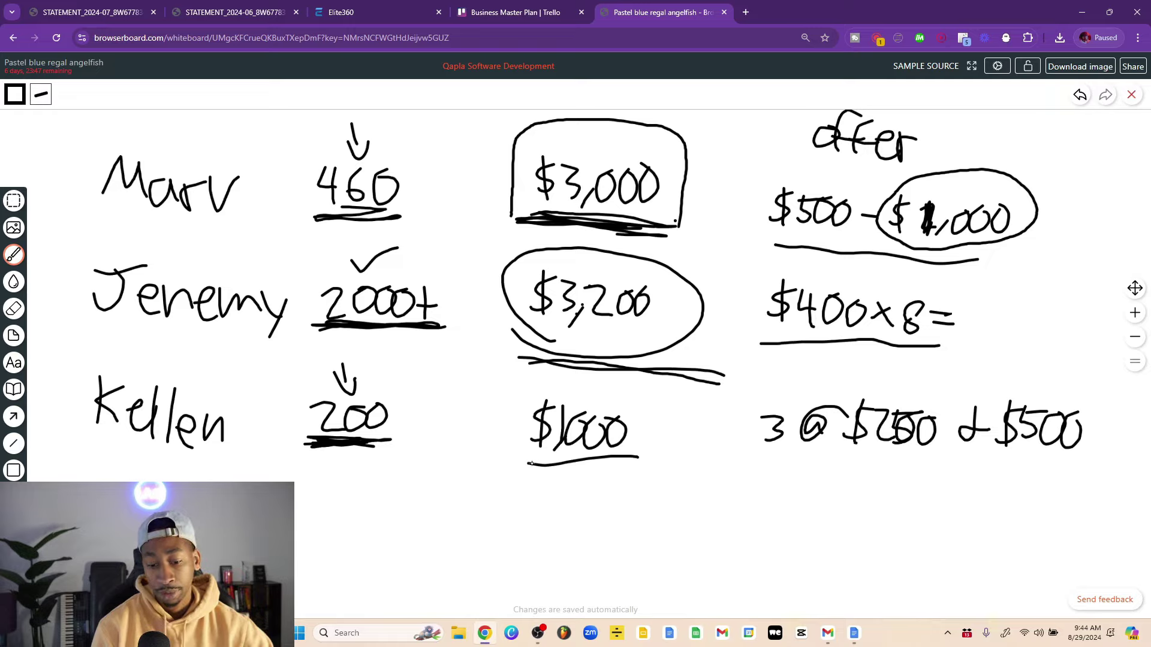
pyautogui.moveTo(530, 471)
pyautogui.mouseDown()
pyautogui.moveTo(637, 465)
pyautogui.moveTo(587, 466)
pyautogui.mouseUp()
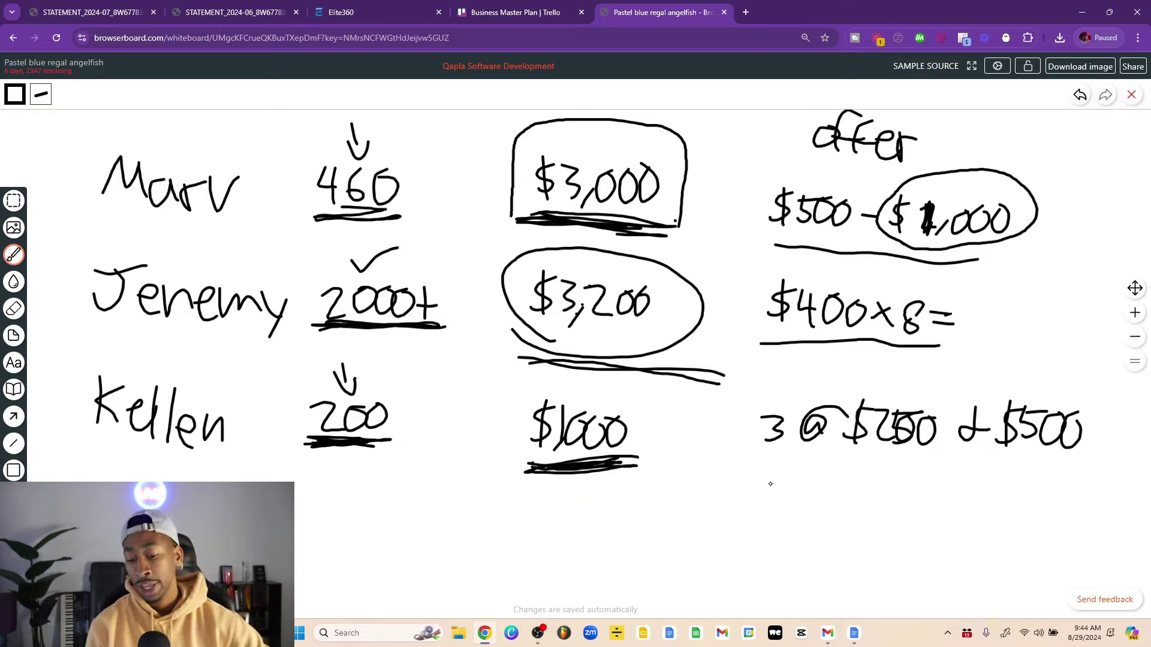
pyautogui.moveTo(754, 523)
pyautogui.mouseDown()
pyautogui.moveTo(860, 518)
pyautogui.moveTo(875, 529)
pyautogui.moveTo(905, 511)
pyautogui.mouseUp()
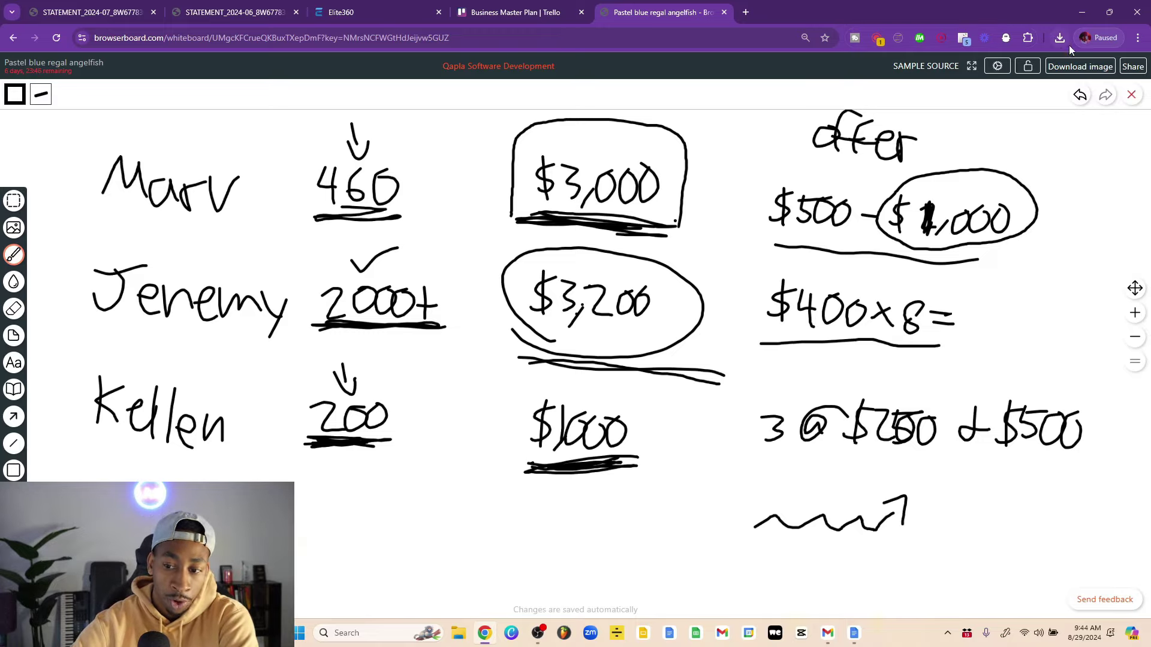
# Delete everything on the board and write an underlined 'Time' heading
pyautogui.click(1131, 94)
pyautogui.click(684, 362)
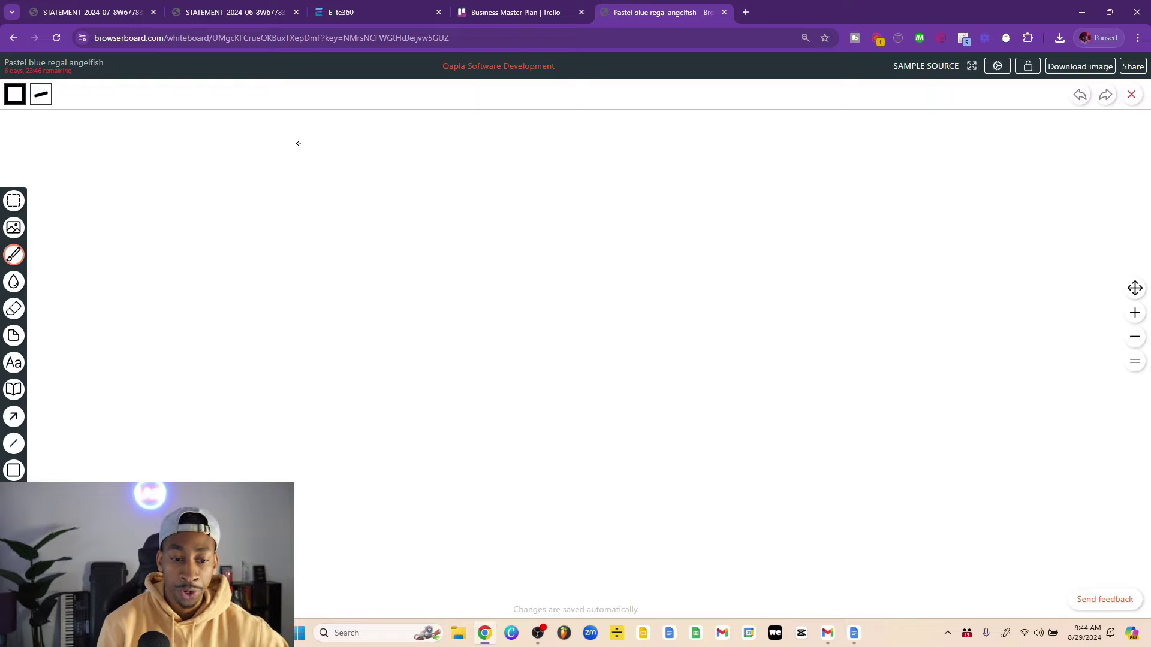
pyautogui.moveTo(162, 141)
pyautogui.mouseDown()
pyautogui.moveTo(158, 170)
pyautogui.moveTo(187, 140)
pyautogui.moveTo(193, 183)
pyautogui.moveTo(229, 186)
pyautogui.moveTo(247, 161)
pyautogui.moveTo(260, 183)
pyautogui.mouseUp()
pyautogui.moveTo(129, 193); pyautogui.dragTo(289, 201)
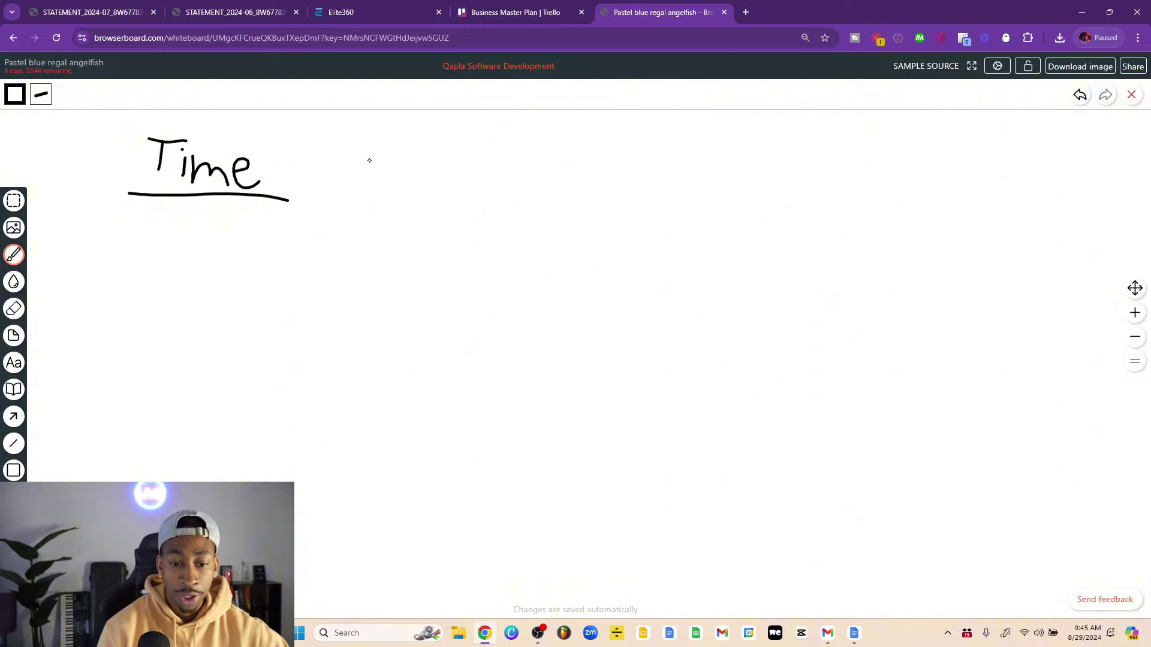
# Write '8+1+1+1+1 = 12hrs' beside Time and strike it through
pyautogui.moveTo(392, 157)
pyautogui.mouseDown()
pyautogui.moveTo(416, 187)
pyautogui.moveTo(451, 171)
pyautogui.moveTo(451, 191)
pyautogui.moveTo(507, 179)
pyautogui.moveTo(558, 187)
pyautogui.mouseUp()
pyautogui.moveTo(548, 178)
pyautogui.mouseDown()
pyautogui.moveTo(632, 187)
pyautogui.moveTo(650, 174)
pyautogui.moveTo(670, 190)
pyautogui.mouseUp()
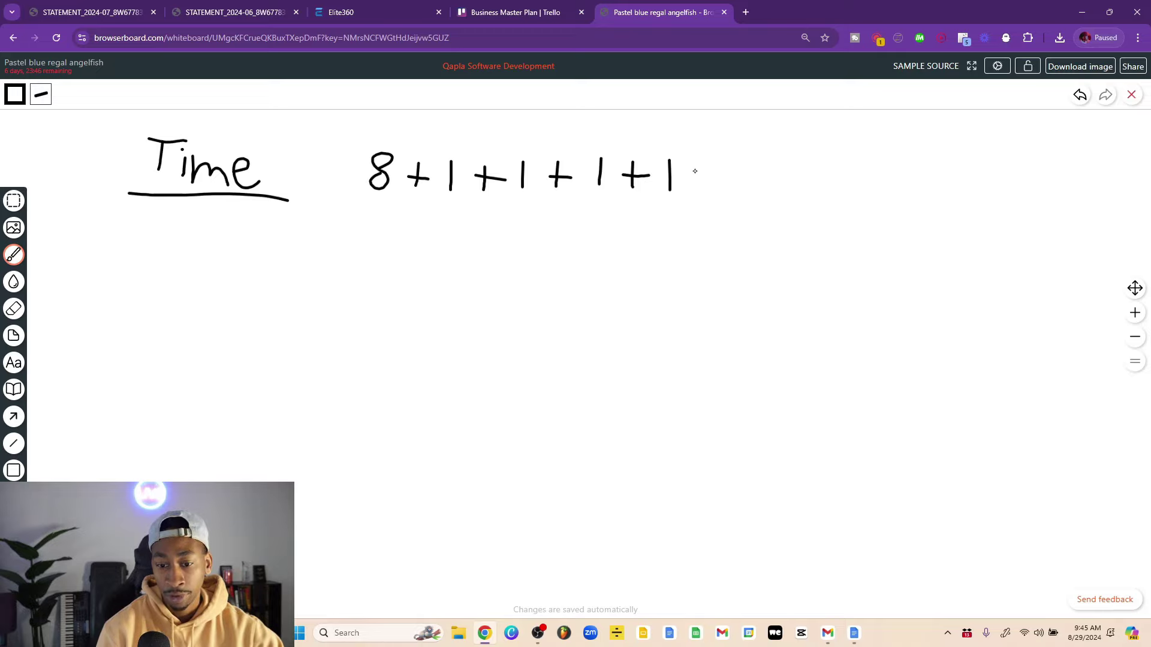
pyautogui.moveTo(694, 169); pyautogui.dragTo(754, 188)
pyautogui.moveTo(761, 161)
pyautogui.mouseDown()
pyautogui.moveTo(782, 166)
pyautogui.moveTo(787, 182)
pyautogui.moveTo(844, 170)
pyautogui.moveTo(841, 195)
pyautogui.mouseUp()
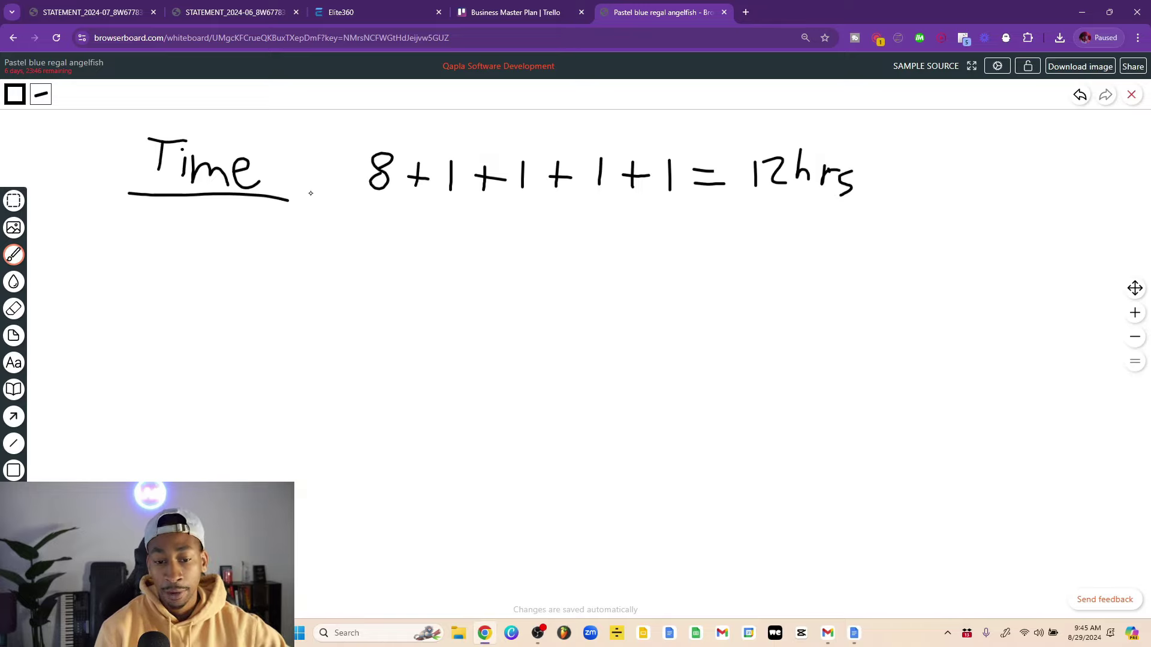
pyautogui.moveTo(355, 170); pyautogui.dragTo(900, 193)
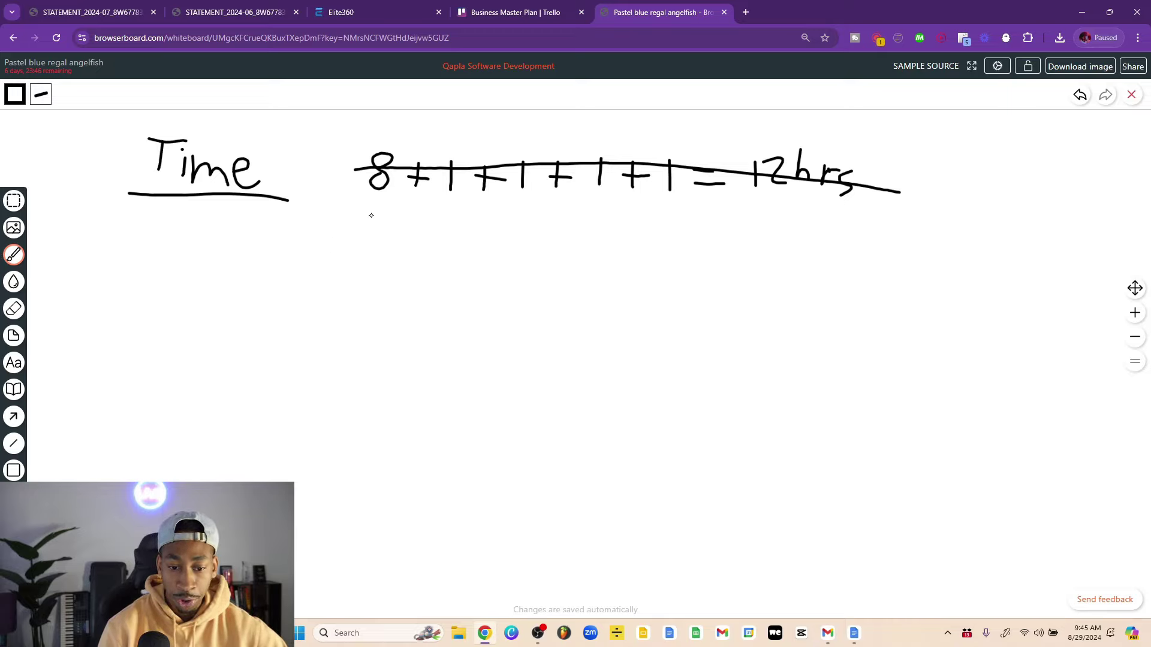
# Write '4hr' and '4 hr + 2hr' below, underline the line, and circle the first 4hr
pyautogui.moveTo(334, 220)
pyautogui.mouseDown()
pyautogui.moveTo(332, 233)
pyautogui.moveTo(347, 234)
pyautogui.mouseUp()
pyautogui.moveTo(342, 220)
pyautogui.mouseDown()
pyautogui.moveTo(344, 245)
pyautogui.moveTo(359, 225)
pyautogui.moveTo(368, 246)
pyautogui.moveTo(387, 234)
pyautogui.moveTo(374, 246)
pyautogui.mouseUp()
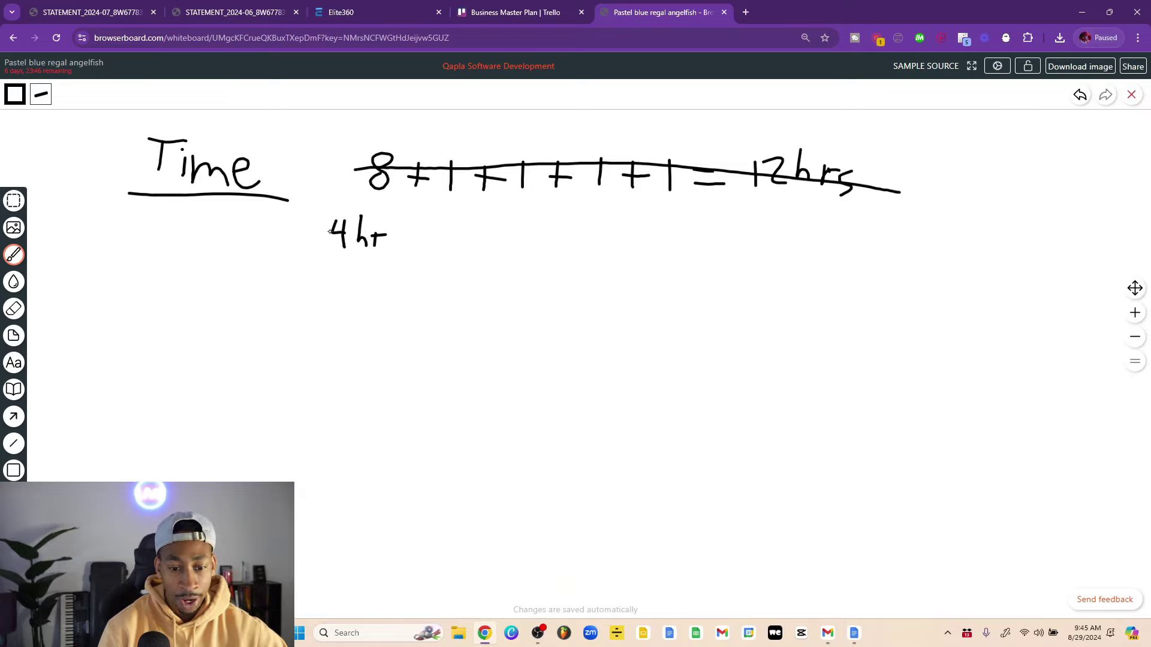
pyautogui.moveTo(321, 259); pyautogui.dragTo(411, 252)
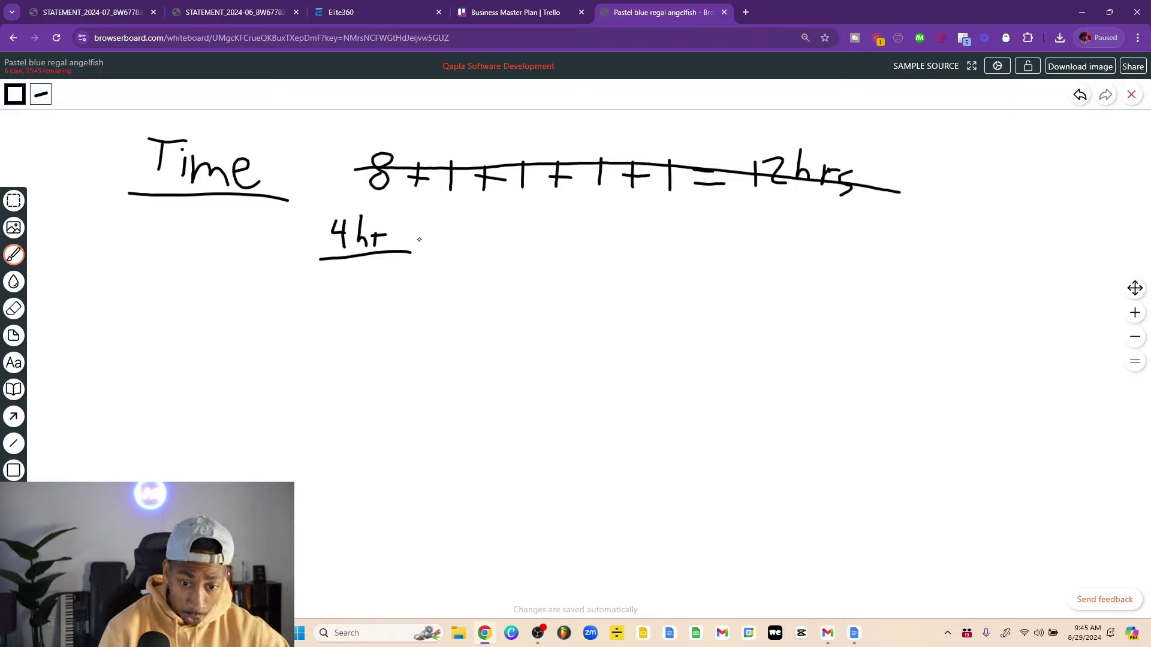
pyautogui.moveTo(436, 217); pyautogui.dragTo(444, 235)
pyautogui.moveTo(441, 216)
pyautogui.mouseDown()
pyautogui.moveTo(441, 245)
pyautogui.moveTo(476, 246)
pyautogui.mouseUp()
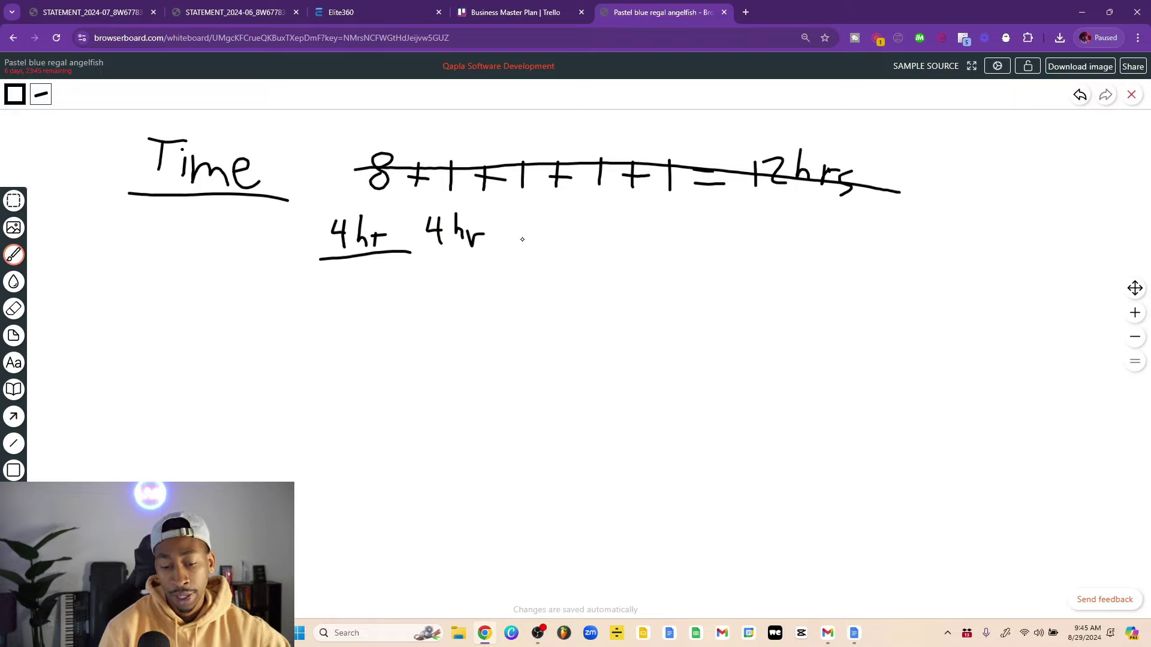
pyautogui.moveTo(510, 226)
pyautogui.mouseDown()
pyautogui.moveTo(509, 246)
pyautogui.moveTo(522, 236)
pyautogui.mouseUp()
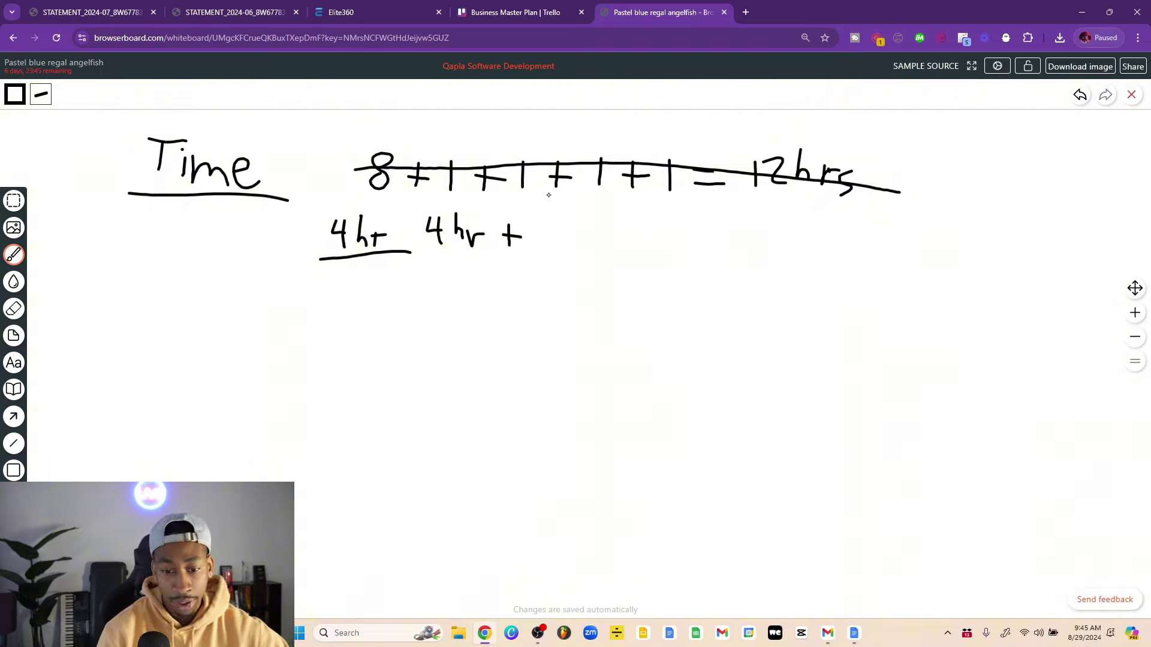
pyautogui.moveTo(535, 225)
pyautogui.mouseDown()
pyautogui.moveTo(546, 247)
pyautogui.moveTo(558, 232)
pyautogui.moveTo(589, 234)
pyautogui.mouseUp()
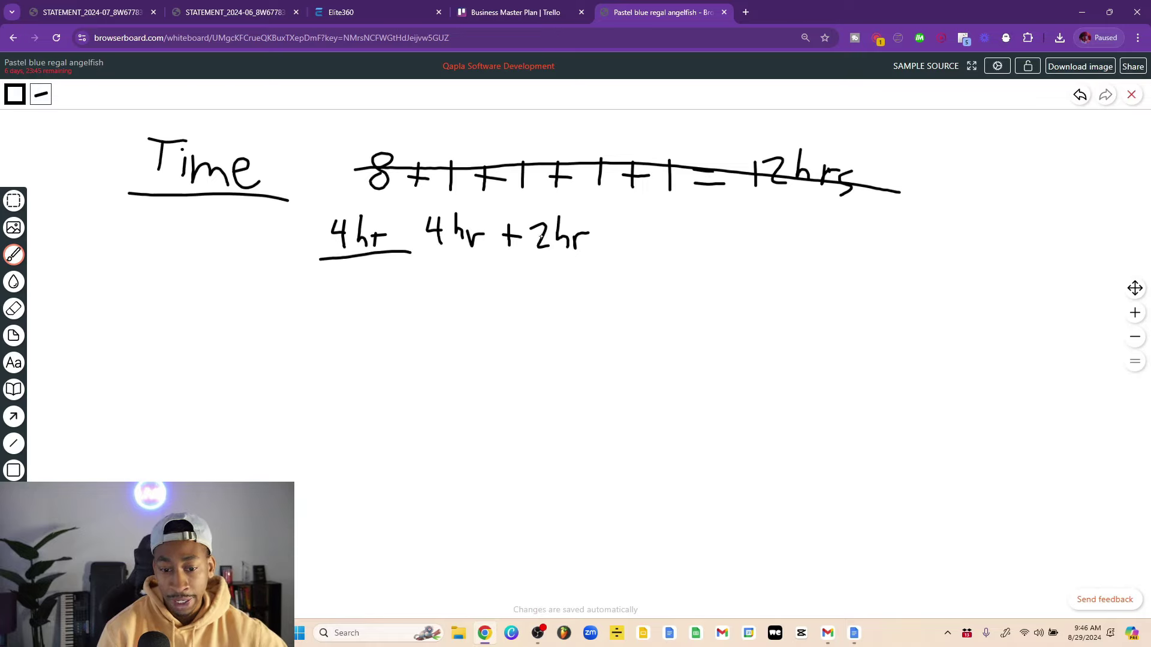
pyautogui.moveTo(312, 257)
pyautogui.mouseDown()
pyautogui.moveTo(571, 258)
pyautogui.moveTo(311, 247)
pyautogui.mouseUp()
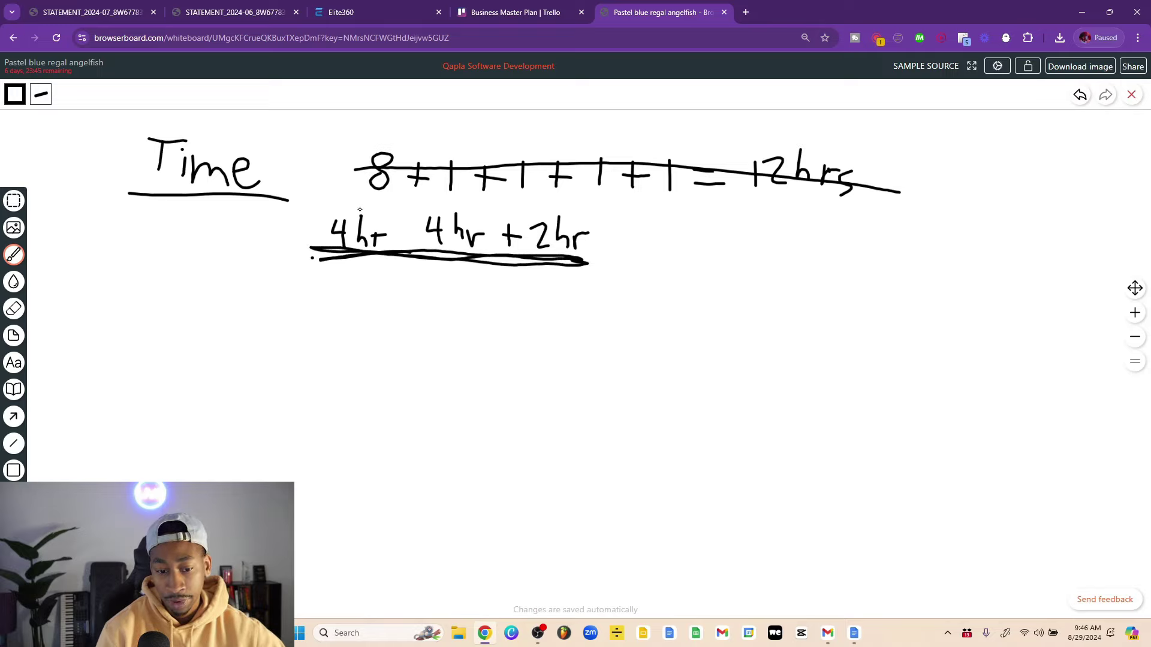
pyautogui.moveTo(359, 209)
pyautogui.mouseDown()
pyautogui.moveTo(313, 242)
pyautogui.moveTo(401, 213)
pyautogui.moveTo(321, 215)
pyautogui.mouseUp()
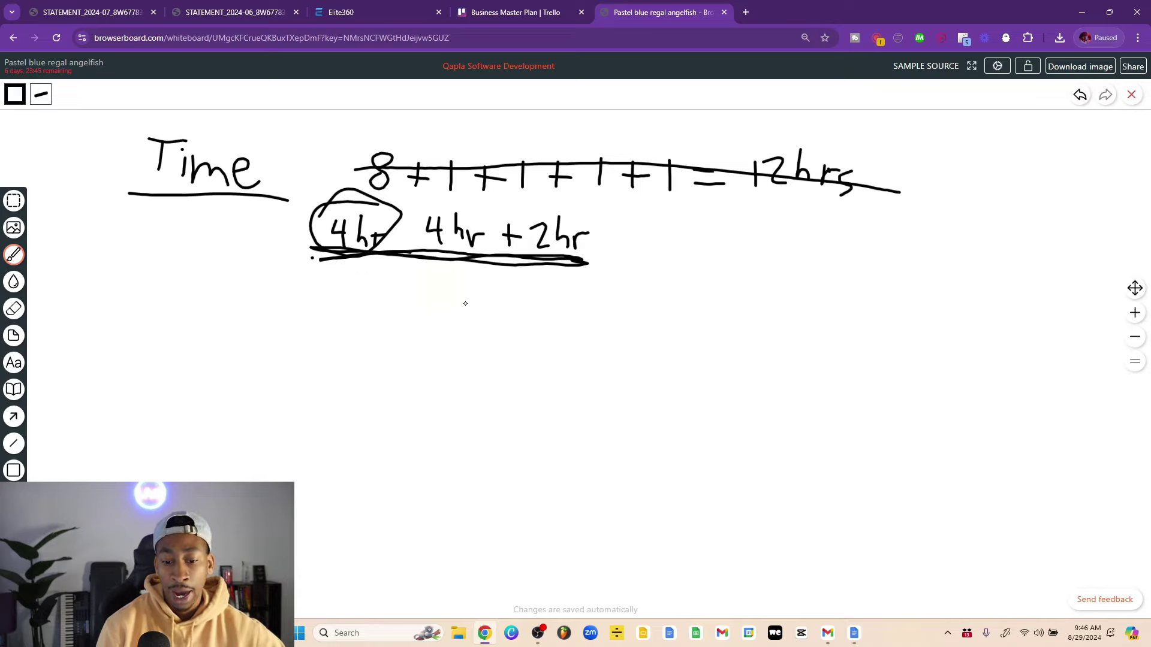
# Draw an infinity sign with left, right and down arrows, and thicken the 4hr and Time underlines
pyautogui.moveTo(480, 294)
pyautogui.mouseDown()
pyautogui.moveTo(509, 296)
pyautogui.moveTo(455, 300)
pyautogui.moveTo(480, 294)
pyautogui.mouseUp()
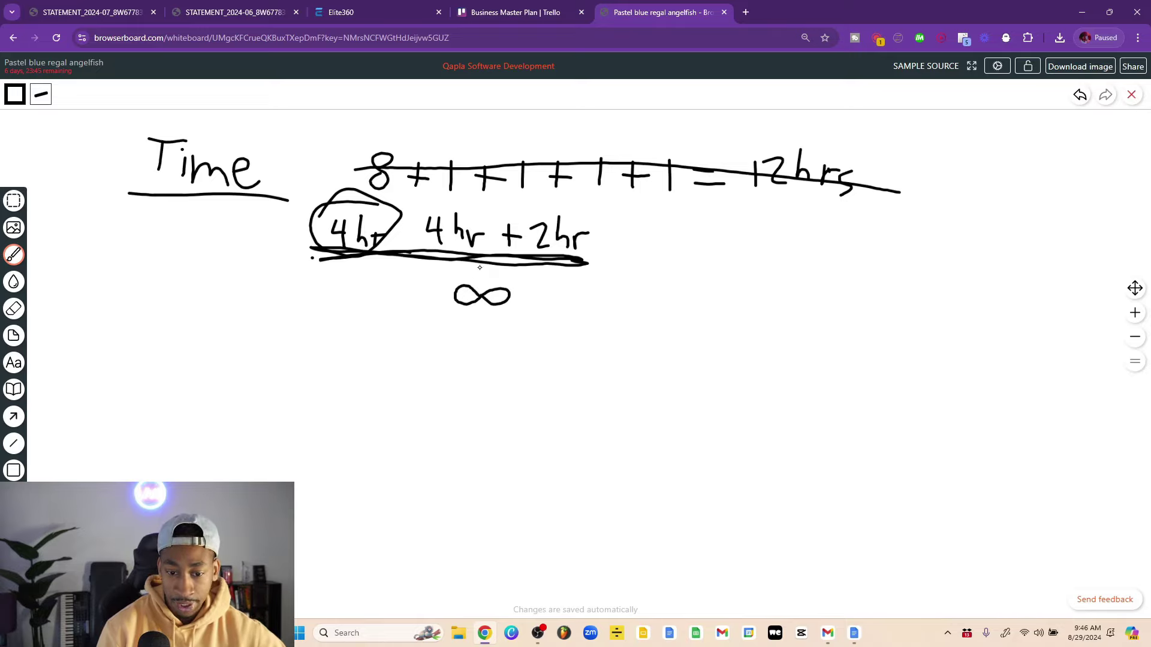
pyautogui.moveTo(312, 240)
pyautogui.mouseDown()
pyautogui.moveTo(371, 249)
pyautogui.moveTo(324, 255)
pyautogui.mouseUp()
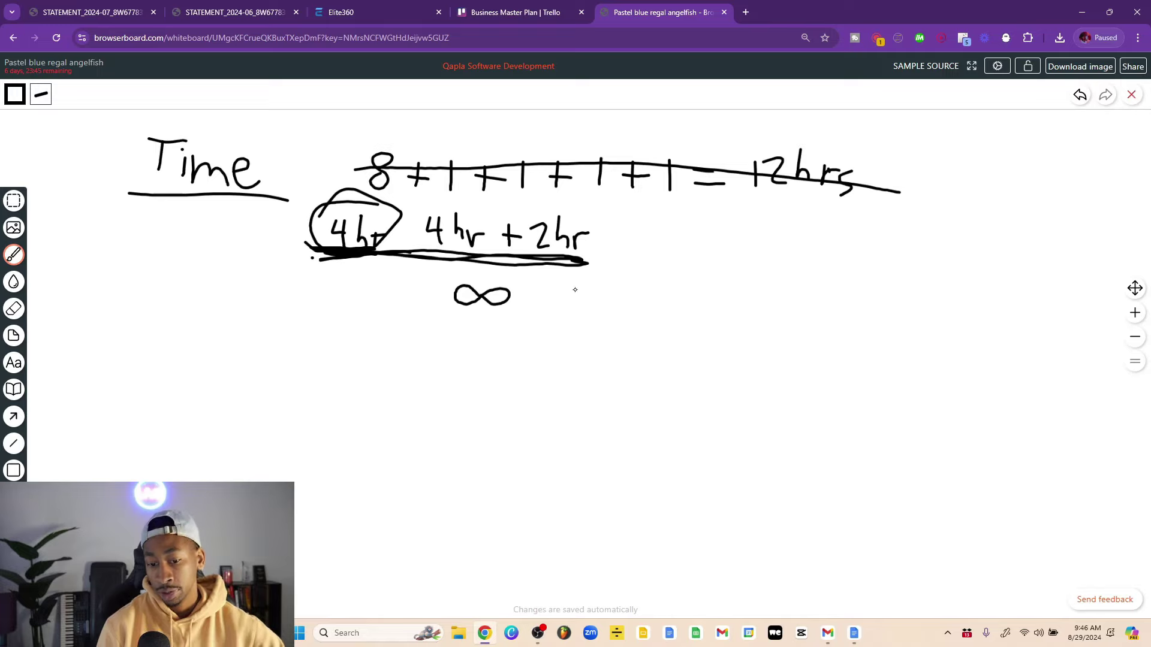
pyautogui.moveTo(526, 299)
pyautogui.mouseDown()
pyautogui.moveTo(728, 319)
pyautogui.moveTo(730, 331)
pyautogui.mouseUp()
pyautogui.moveTo(432, 280)
pyautogui.mouseDown()
pyautogui.moveTo(347, 278)
pyautogui.moveTo(361, 303)
pyautogui.mouseUp()
pyautogui.moveTo(473, 310)
pyautogui.mouseDown()
pyautogui.moveTo(467, 337)
pyautogui.moveTo(482, 337)
pyautogui.mouseUp()
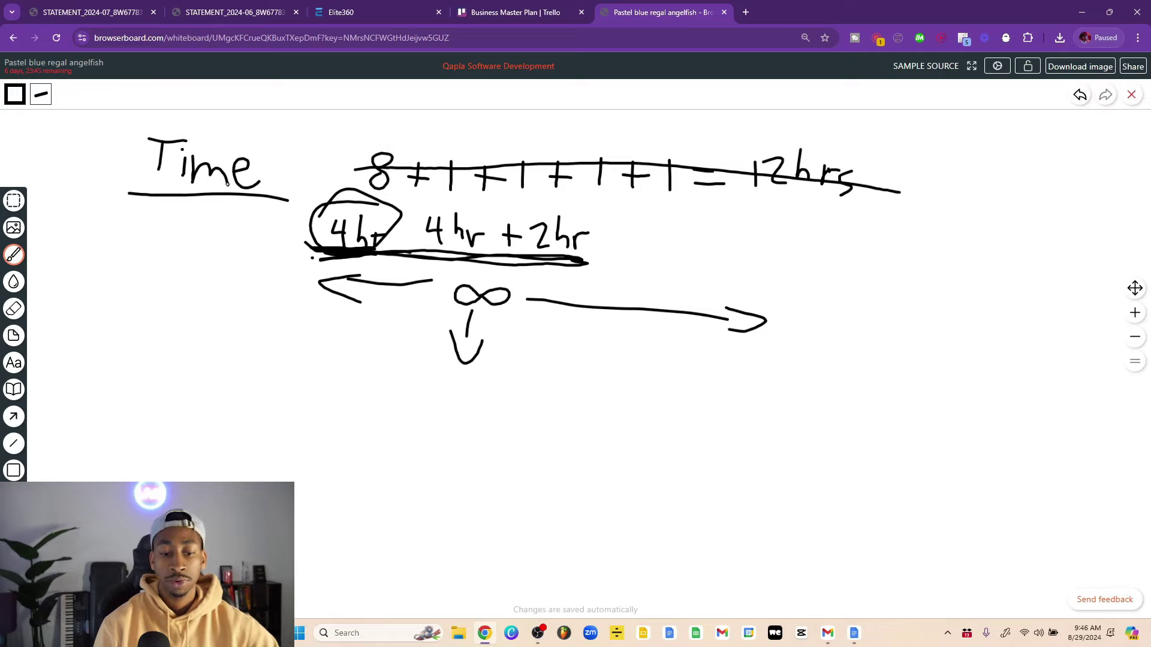
pyautogui.moveTo(144, 191); pyautogui.dragTo(252, 191)
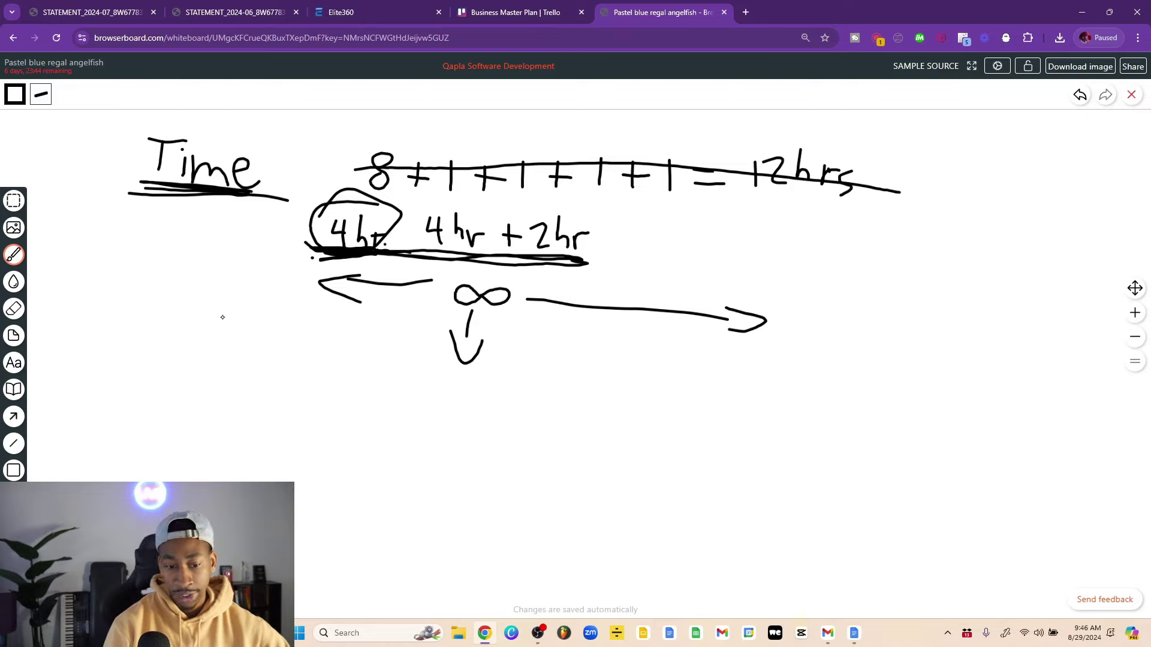
# Write the heading 'Money' below the Time notes and underline it
pyautogui.moveTo(125, 362)
pyautogui.mouseDown()
pyautogui.moveTo(145, 329)
pyautogui.moveTo(163, 376)
pyautogui.moveTo(180, 356)
pyautogui.moveTo(206, 379)
pyautogui.moveTo(255, 382)
pyautogui.mouseUp()
pyautogui.moveTo(261, 360); pyautogui.dragTo(228, 400)
pyautogui.moveTo(102, 386); pyautogui.dragTo(250, 395)
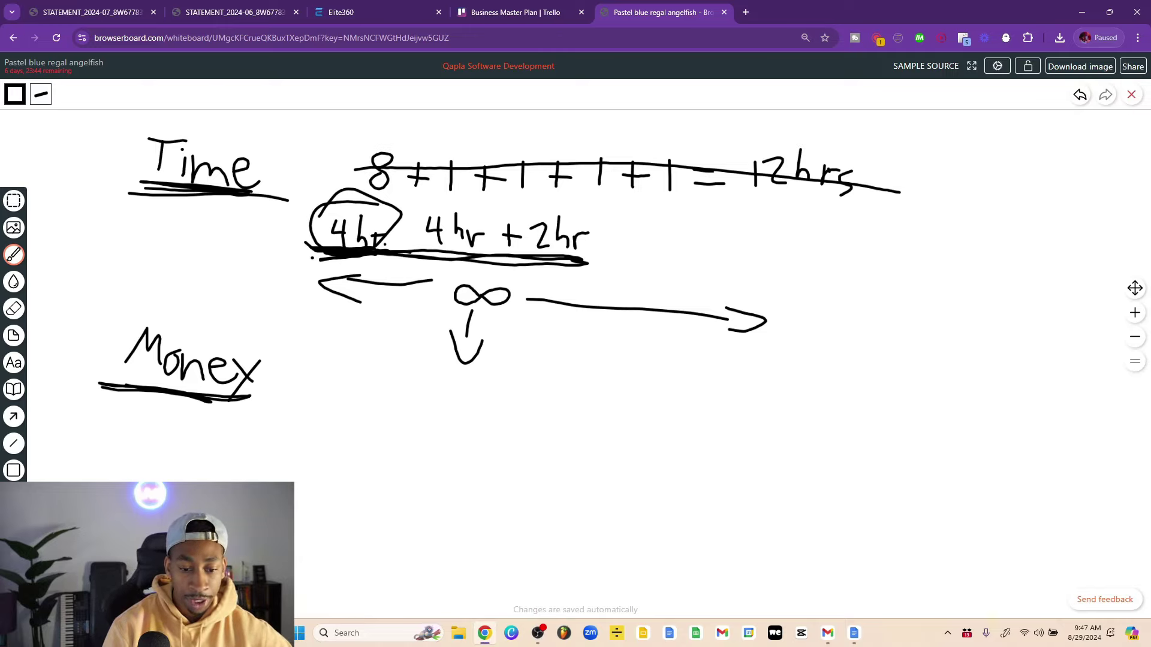
# Write '$13k' beside Money and underline it
pyautogui.moveTo(312, 362)
pyautogui.mouseDown()
pyautogui.moveTo(288, 387)
pyautogui.moveTo(316, 390)
pyautogui.mouseUp()
pyautogui.moveTo(333, 362)
pyautogui.mouseDown()
pyautogui.moveTo(349, 362)
pyautogui.moveTo(335, 396)
pyautogui.moveTo(354, 397)
pyautogui.mouseUp()
pyautogui.moveTo(373, 367)
pyautogui.mouseDown()
pyautogui.moveTo(358, 388)
pyautogui.moveTo(376, 399)
pyautogui.mouseUp()
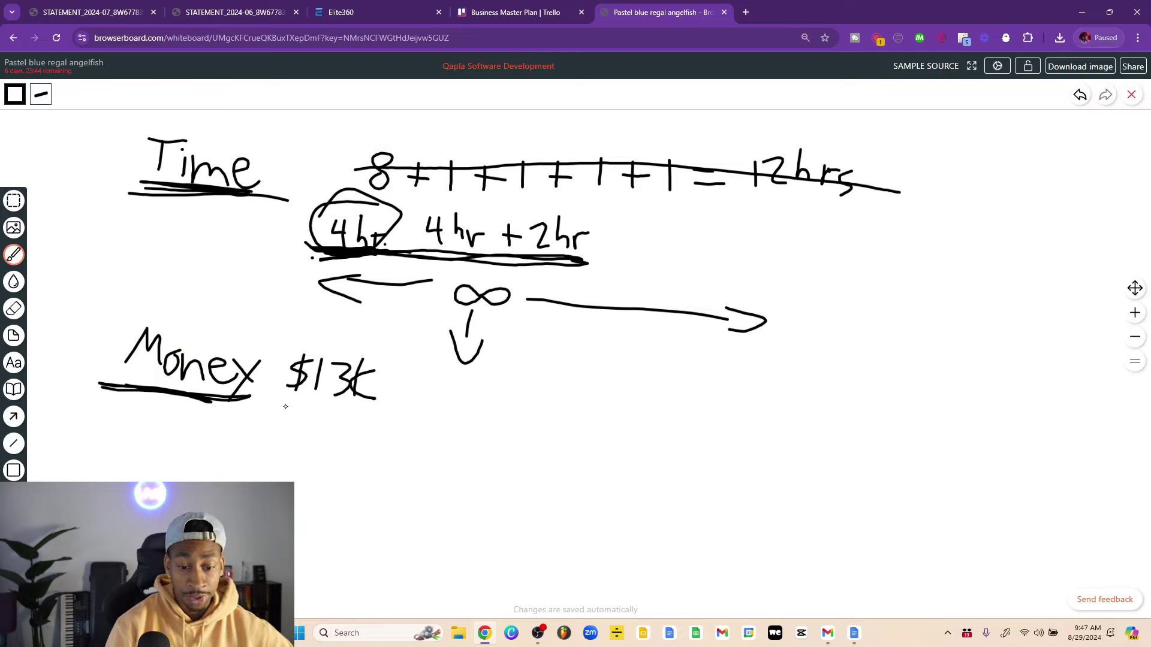
pyautogui.moveTo(286, 406); pyautogui.dragTo(344, 413)
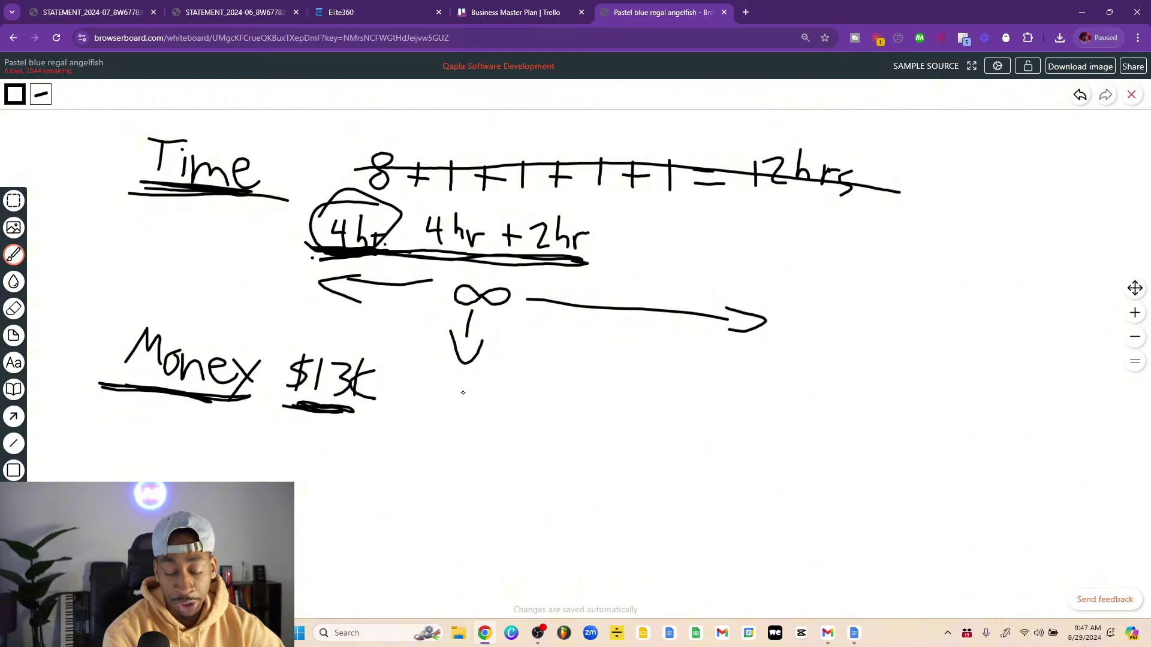
# Write and underline '$2,700' below the arrow, re-underline $13k, and add a zigzag down arrow
pyautogui.moveTo(483, 388)
pyautogui.mouseDown()
pyautogui.moveTo(462, 412)
pyautogui.moveTo(503, 400)
pyautogui.moveTo(523, 411)
pyautogui.moveTo(545, 398)
pyautogui.mouseUp()
pyautogui.moveTo(563, 396)
pyautogui.mouseDown()
pyautogui.moveTo(557, 413)
pyautogui.moveTo(564, 397)
pyautogui.moveTo(508, 424)
pyautogui.mouseUp()
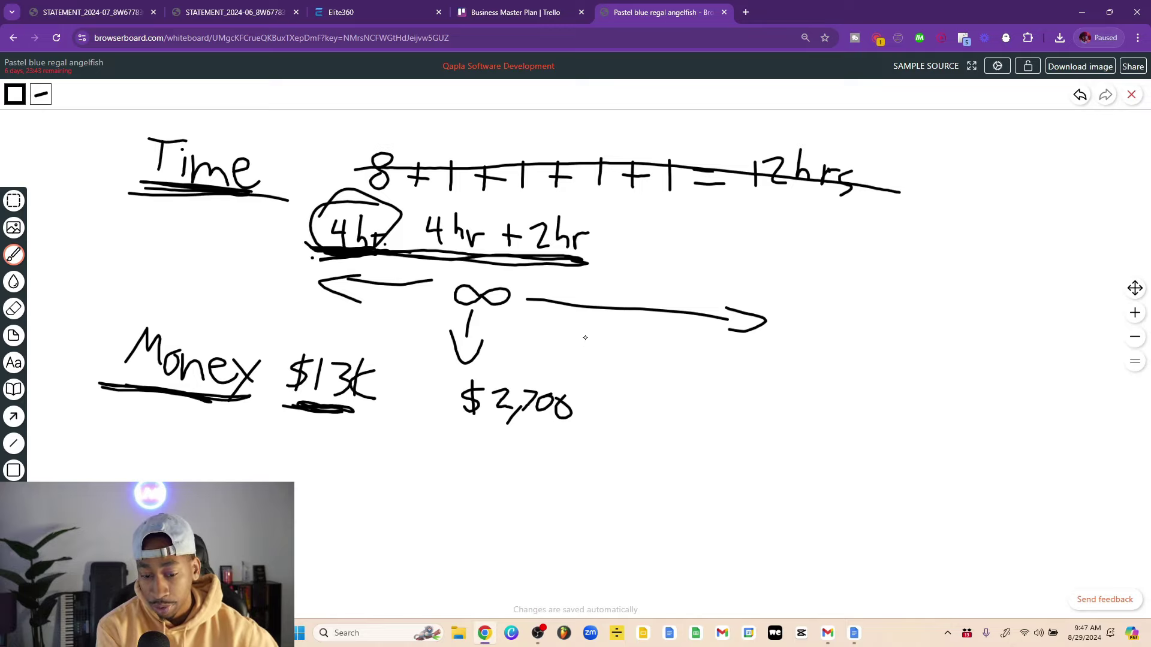
pyautogui.moveTo(463, 429); pyautogui.dragTo(575, 430)
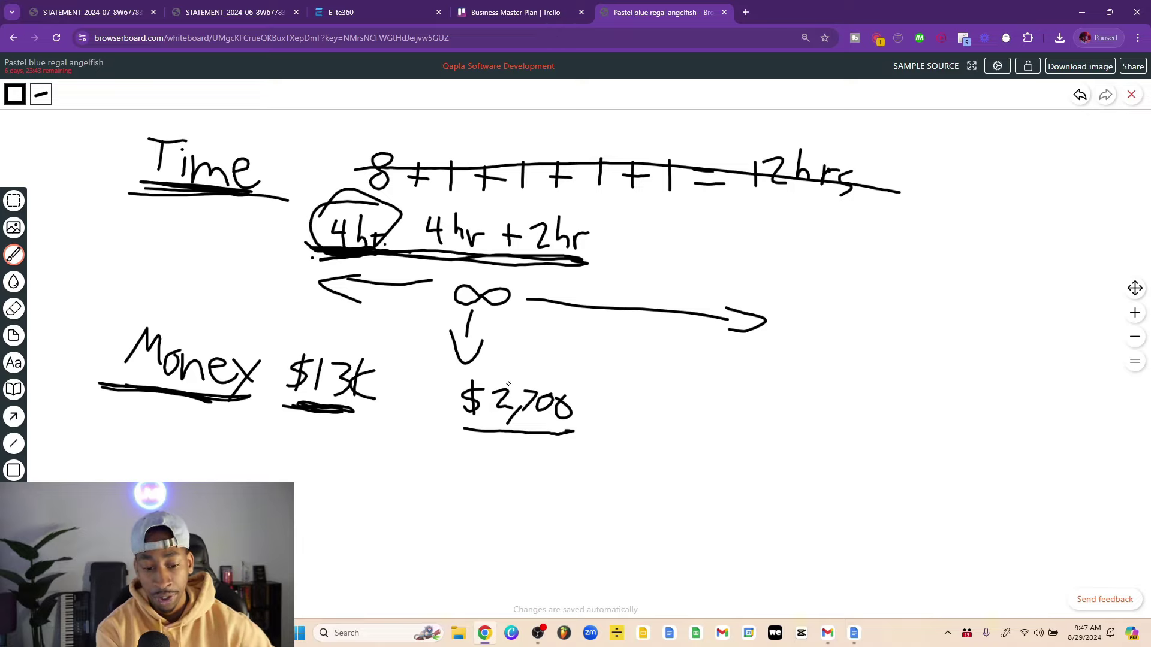
pyautogui.moveTo(303, 406)
pyautogui.mouseDown()
pyautogui.moveTo(337, 410)
pyautogui.moveTo(289, 407)
pyautogui.moveTo(331, 402)
pyautogui.mouseUp()
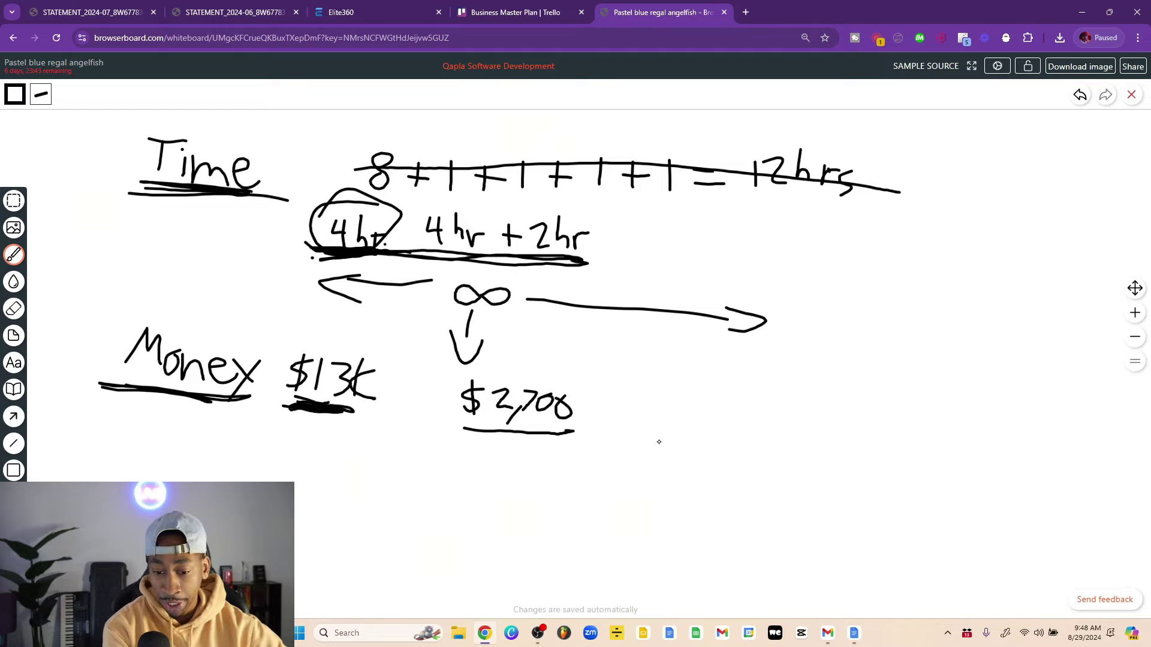
pyautogui.moveTo(618, 353); pyautogui.dragTo(691, 393)
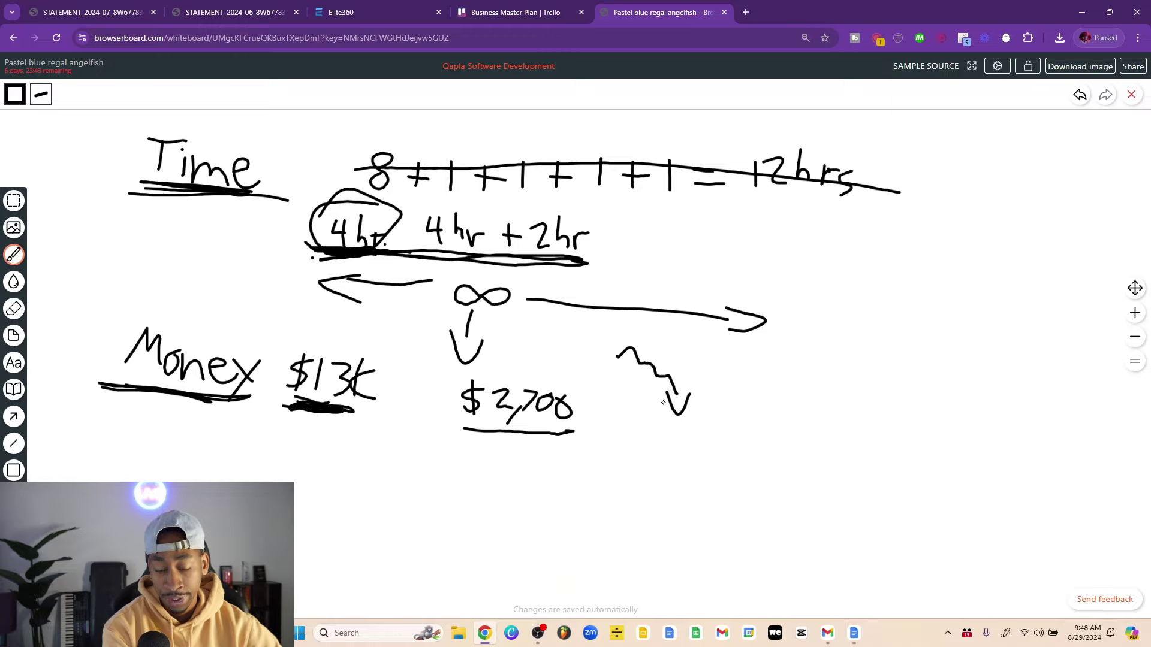
pyautogui.moveTo(463, 427)
pyautogui.mouseDown()
pyautogui.moveTo(573, 427)
pyautogui.moveTo(521, 420)
pyautogui.mouseUp()
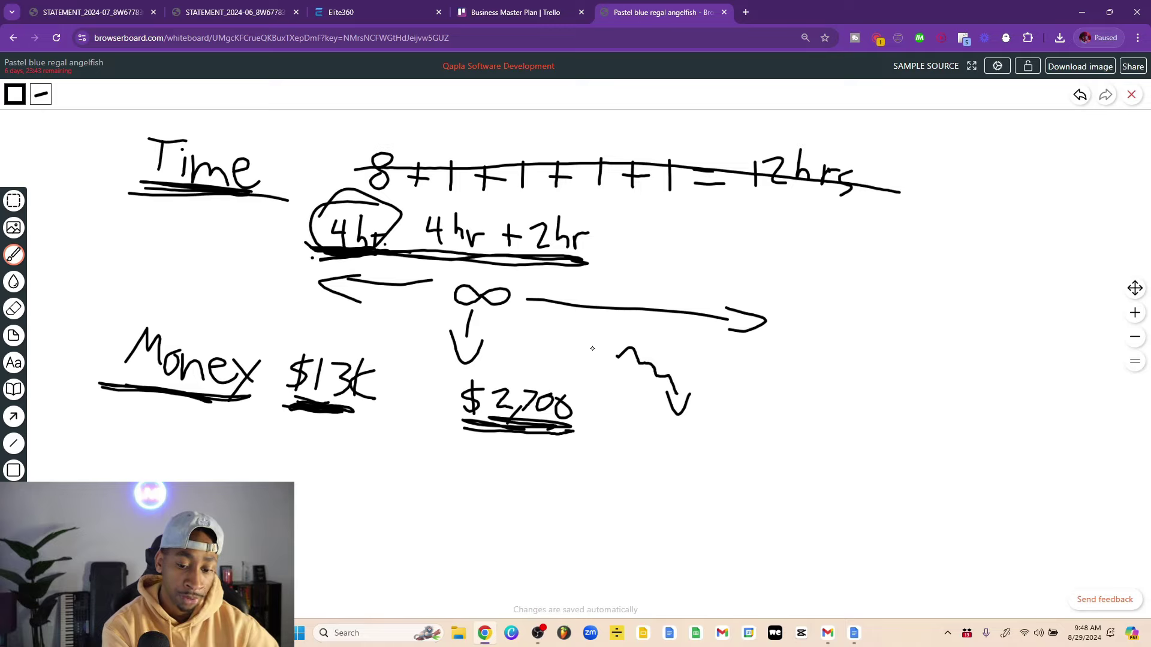